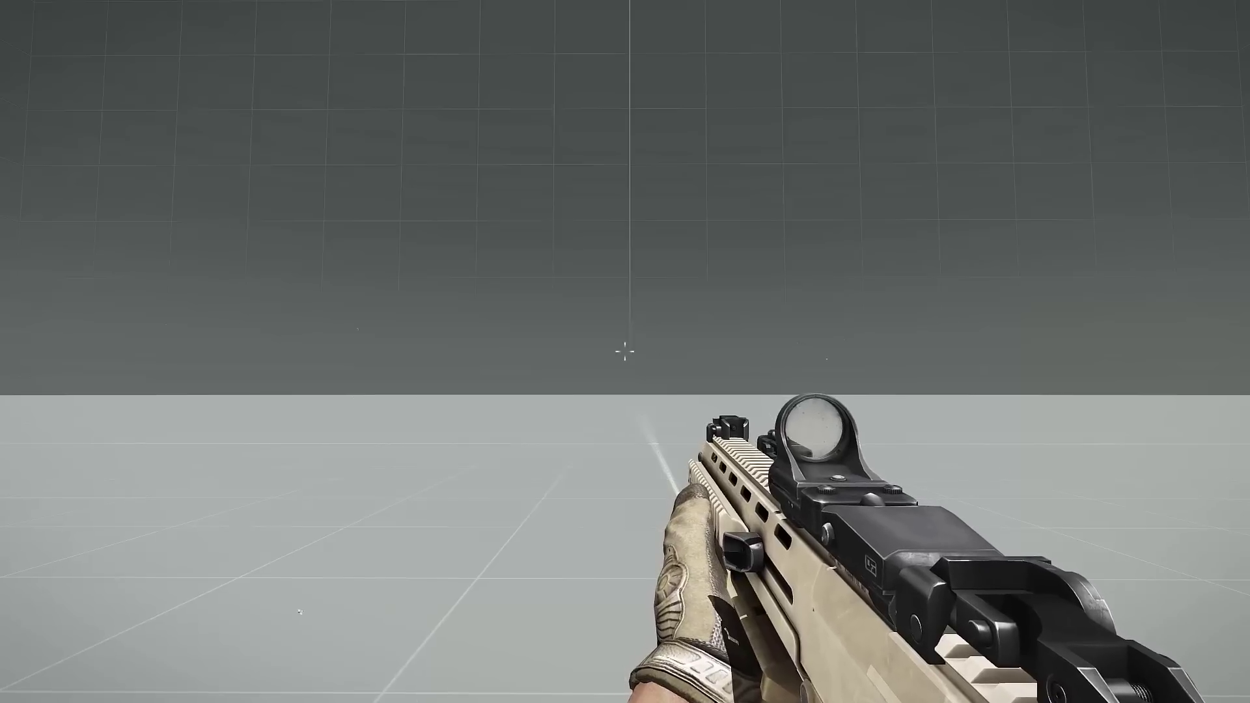
Bring up the X-Cam editor, switch to object mode and create a new project named Tutorial_3_0.
{"action": "scroll", "coordinate": [625, 352], "scroll_direction": "down", "scroll_amount": 1}
{"action": "middle_click", "coordinate": [628, 352]}
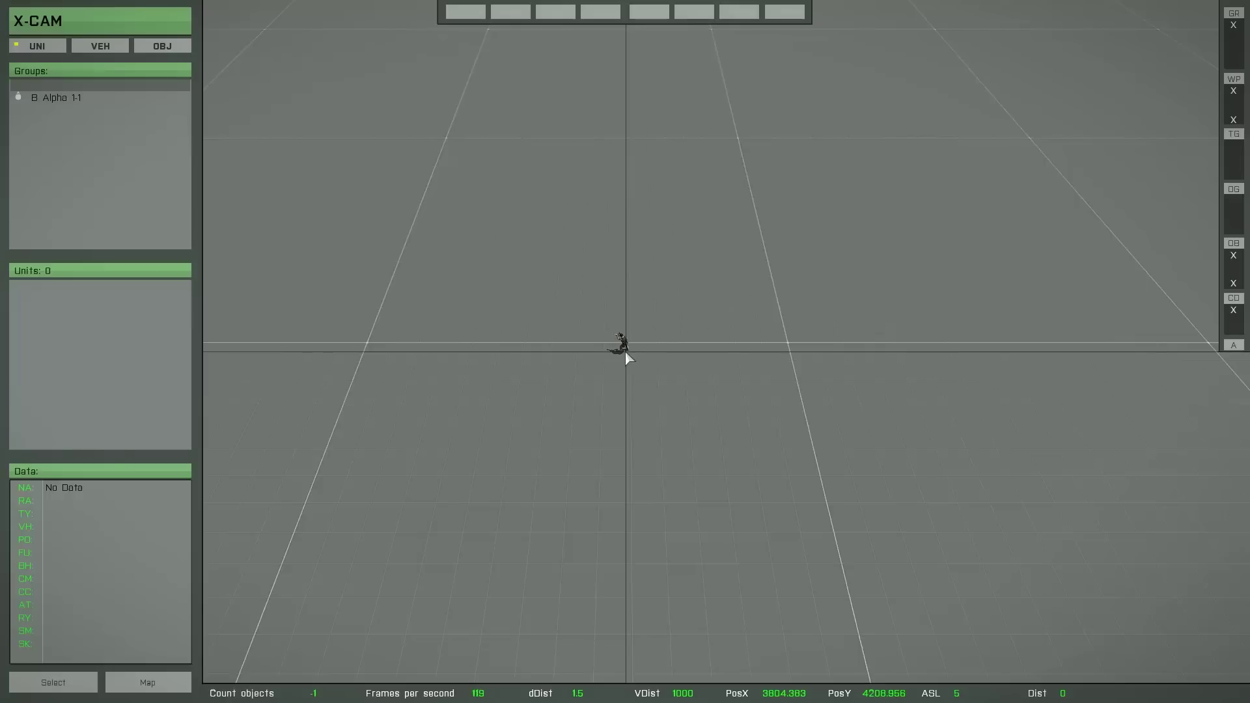
{"action": "left_click", "coordinate": [162, 53]}
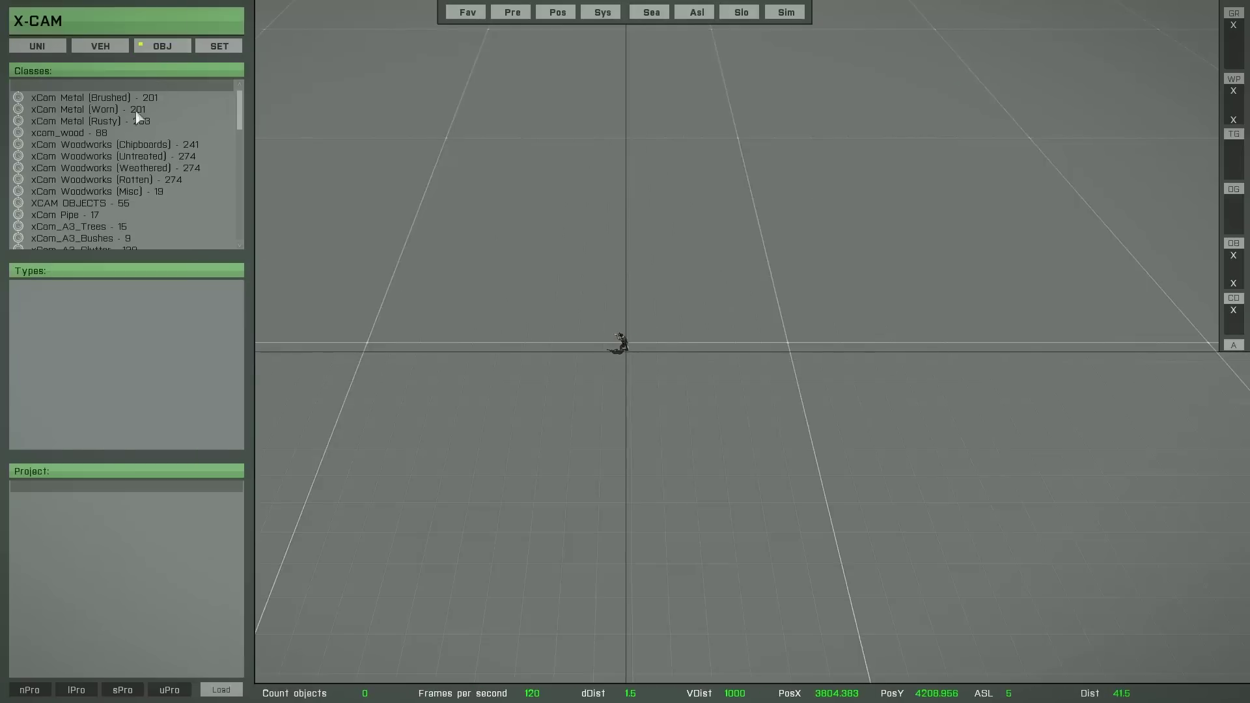
{"action": "left_click", "coordinate": [38, 693]}
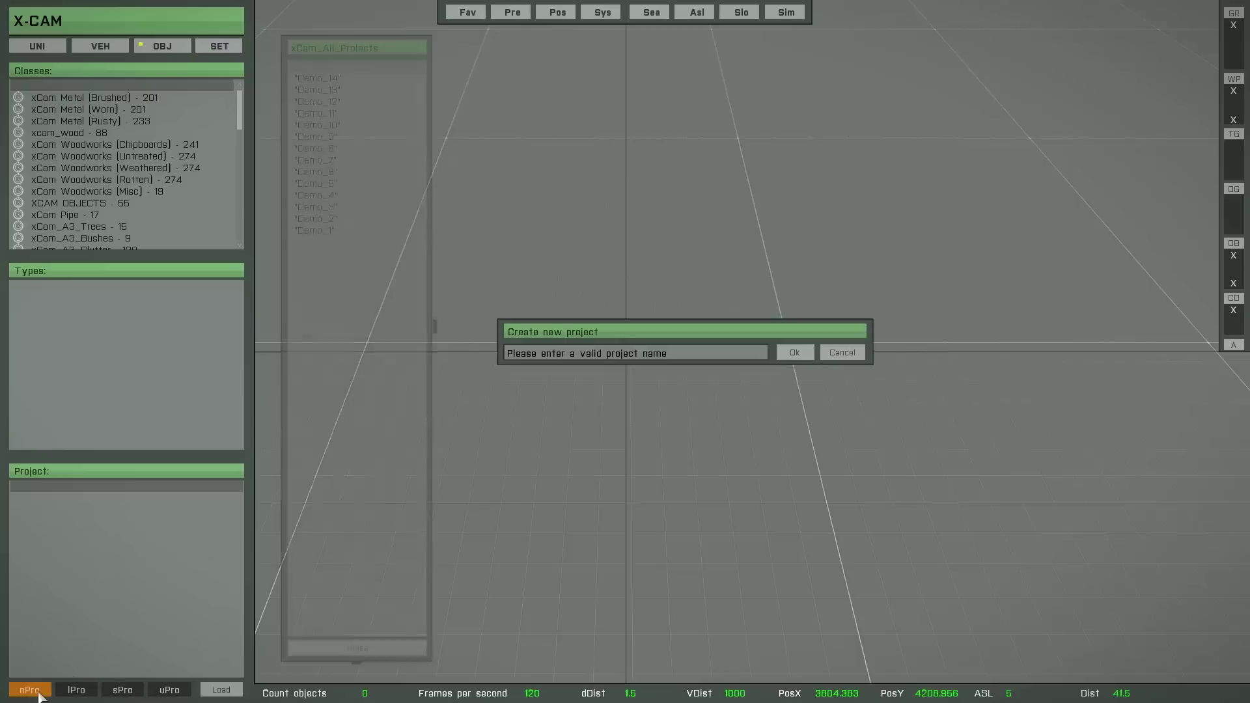
{"action": "left_click", "coordinate": [555, 356]}
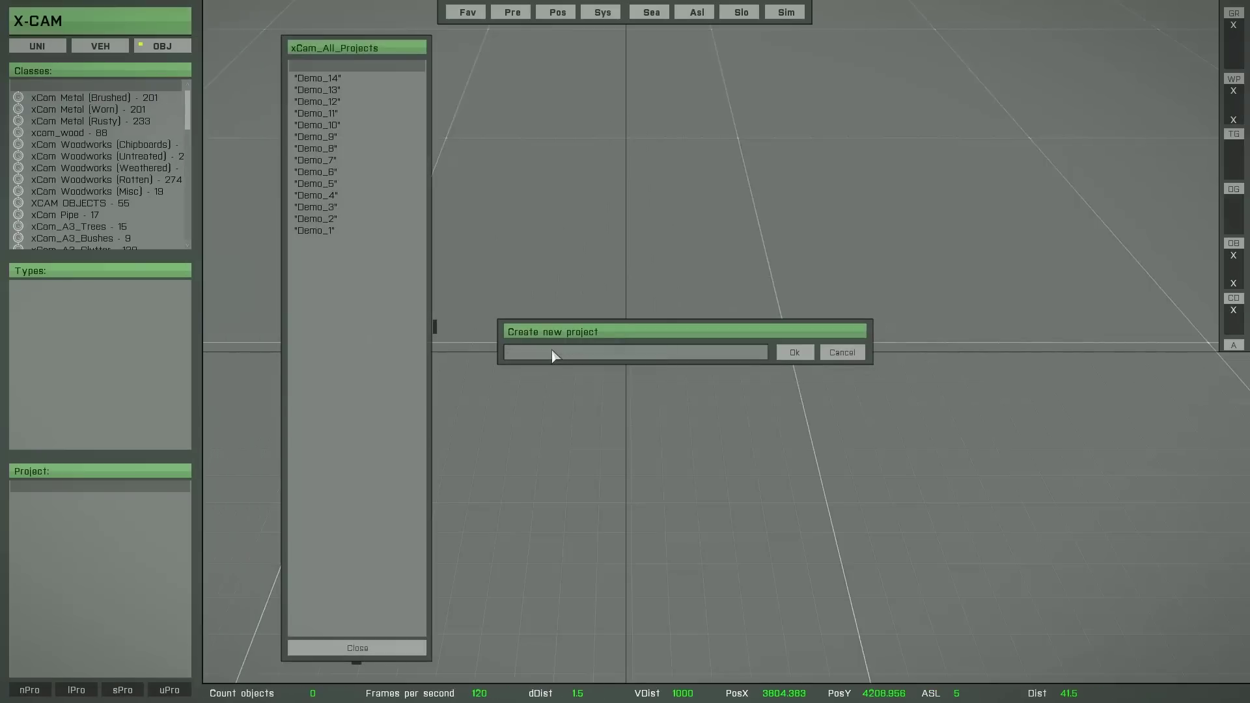
{"action": "type", "text": "Tutorial_3_0"}
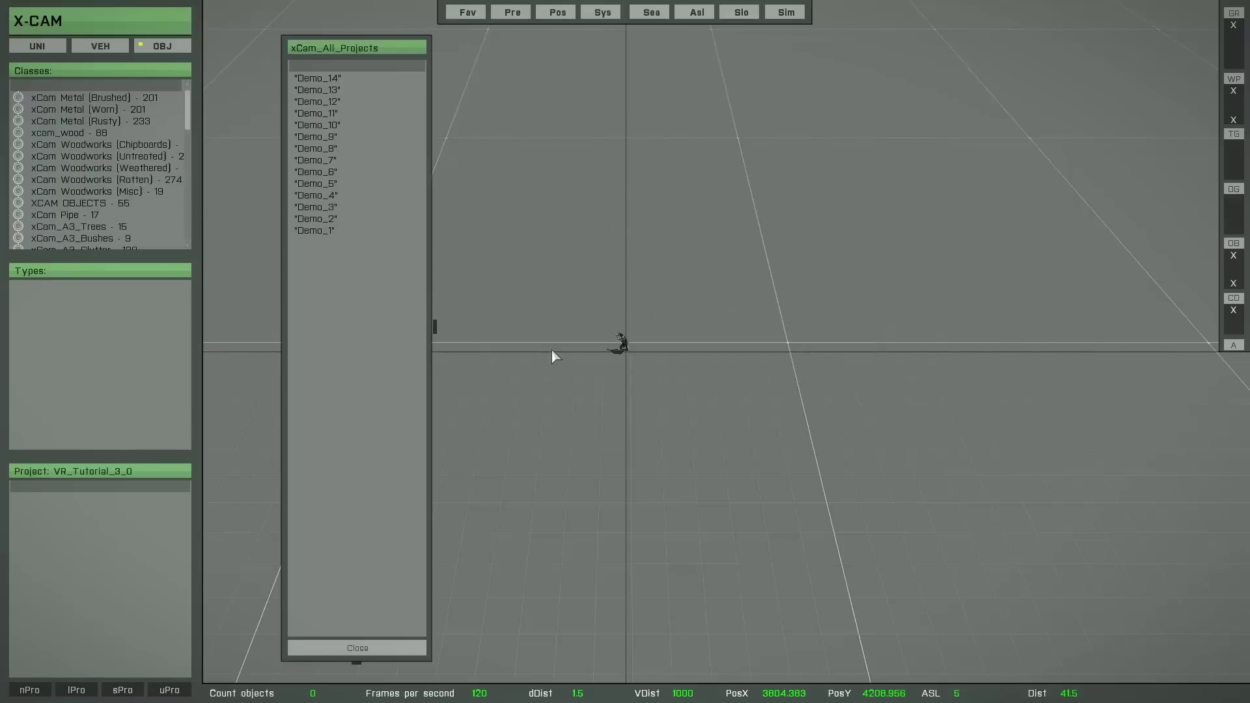
{"action": "key", "text": "Return"}
Place three parallel rows of six Land_VR_CoverObject_01_kneel_F blocks from the Structures (Virtual Reality) class.
{"action": "mouse_move", "coordinate": [208, 128]}
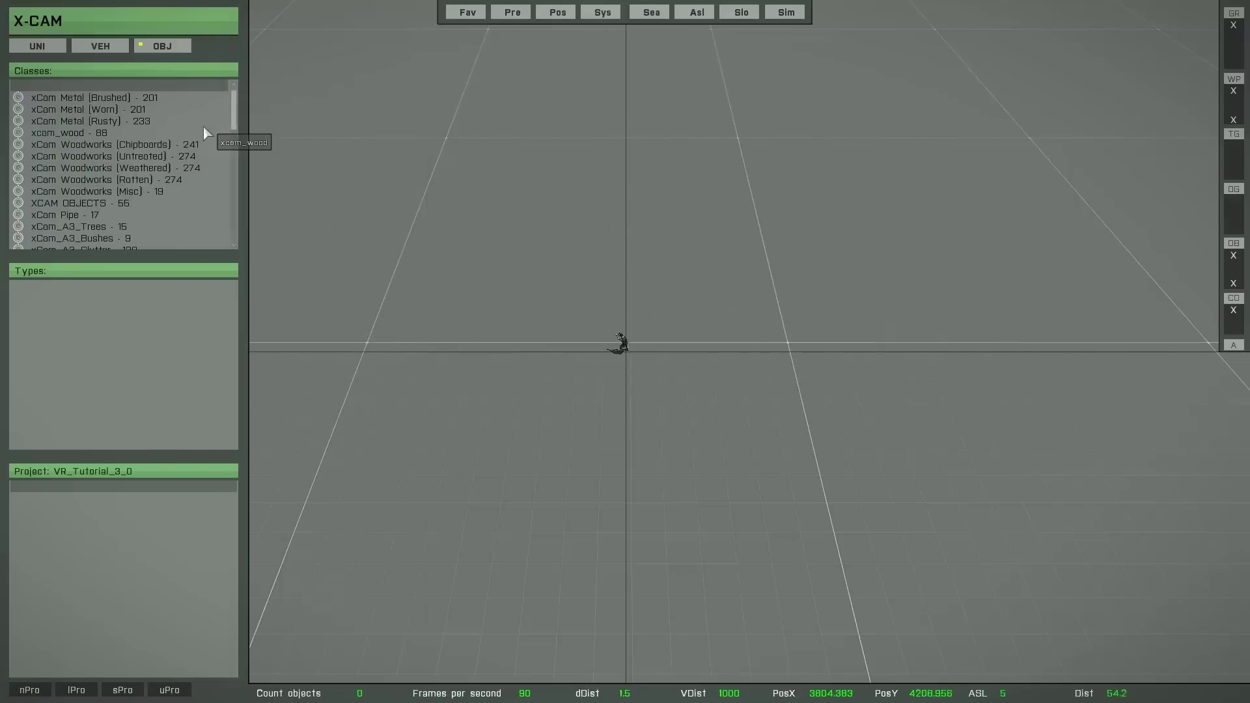
{"action": "left_click_drag", "start_coordinate": [239, 121], "coordinate": [251, 230]}
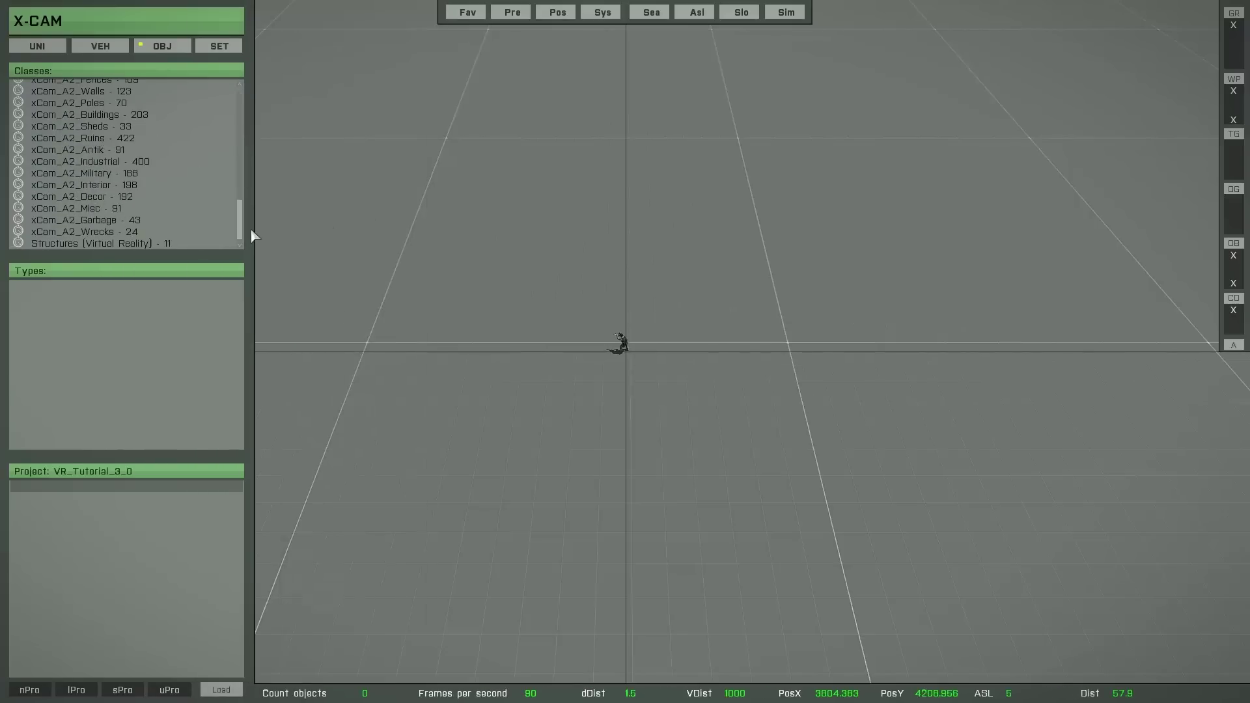
{"action": "left_click", "coordinate": [120, 244]}
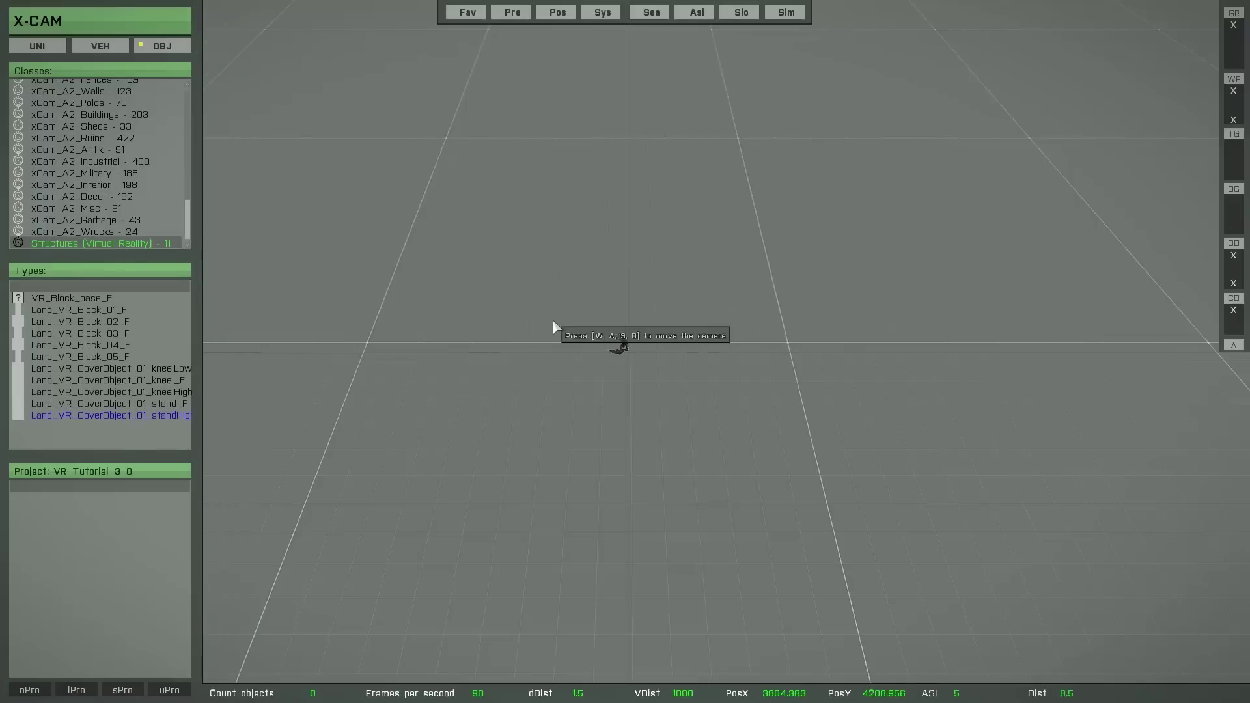
{"action": "left_click", "coordinate": [98, 380]}
{"action": "key", "text": "space"}
{"action": "mouse_move", "coordinate": [469, 396]}
{"action": "left_mouse_down"}
{"action": "mouse_move", "coordinate": [482, 420]}
{"action": "mouse_move", "coordinate": [545, 370]}
{"action": "mouse_move", "coordinate": [544, 396]}
{"action": "left_mouse_up"}
{"action": "key", "text": "space"}
{"action": "key", "text": "space"}
{"action": "key", "text": "d"}
{"action": "key", "text": "s"}
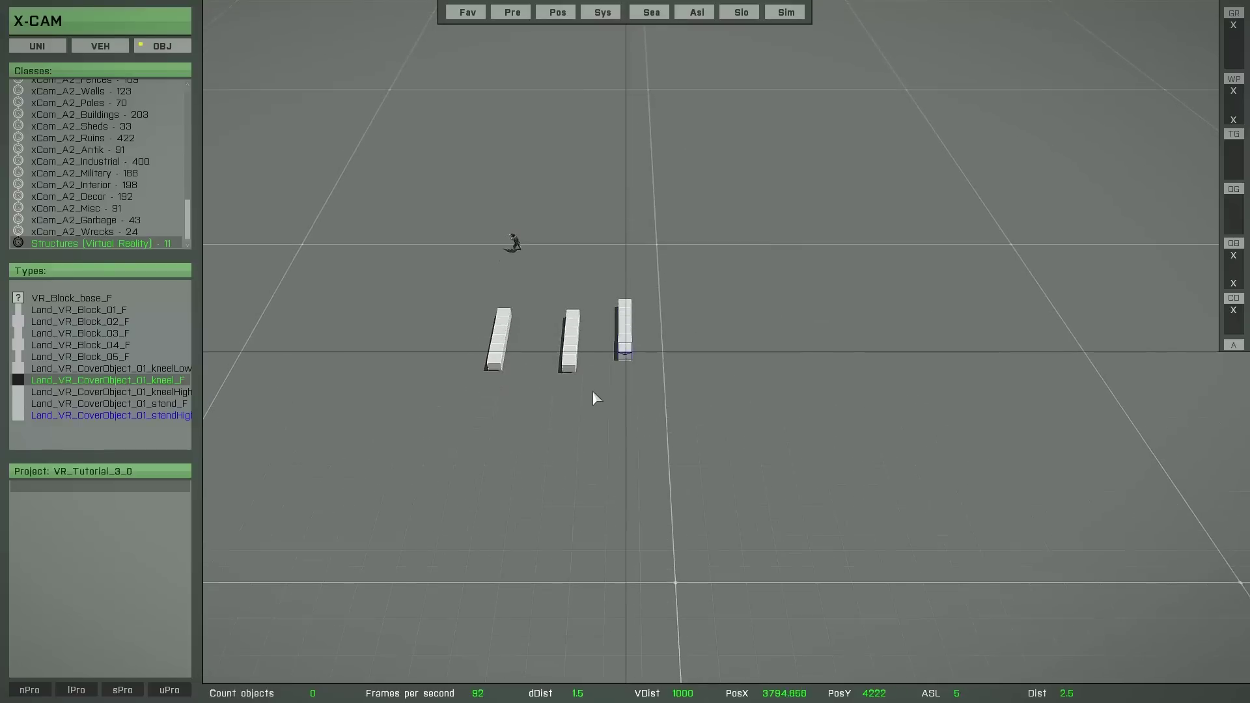
{"action": "key", "text": "space"}
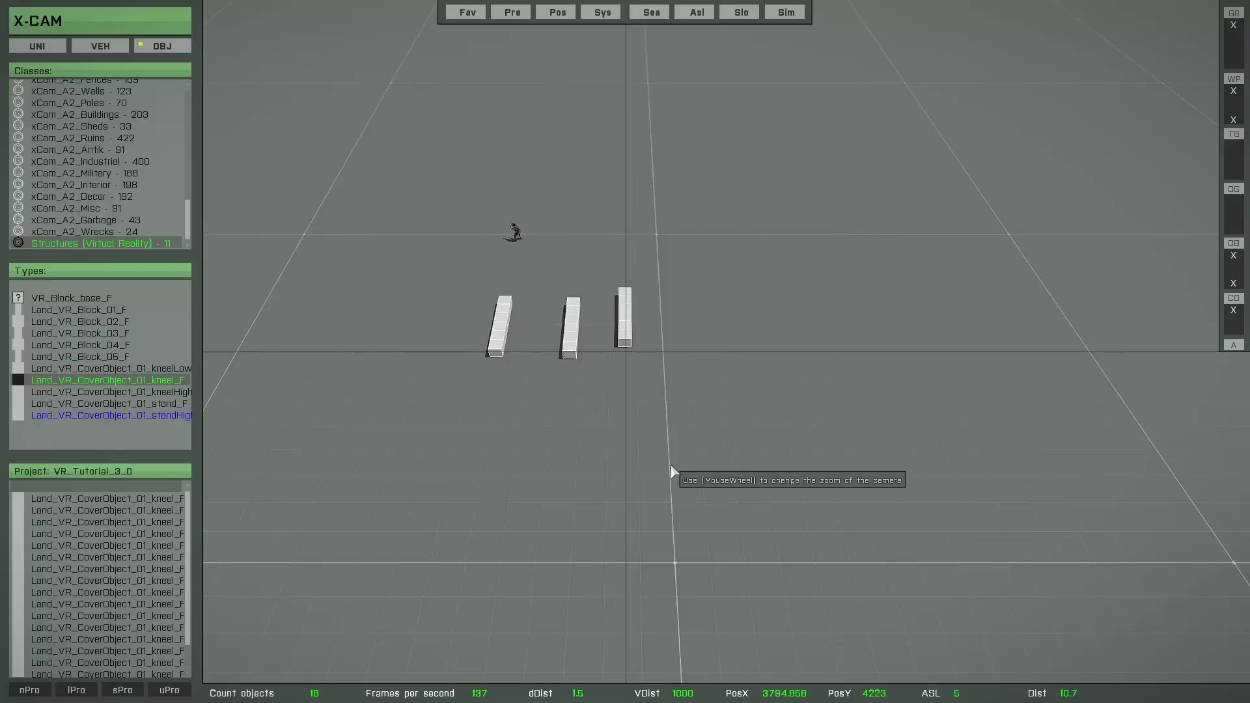
Select a block in the nearest, middle and farthest rows in turn, centring the camera on each one.
{"action": "right_click_drag", "start_coordinate": [670, 463], "coordinate": [635, 460]}
{"action": "scroll", "coordinate": [650, 459], "scroll_direction": "up", "scroll_amount": 8}
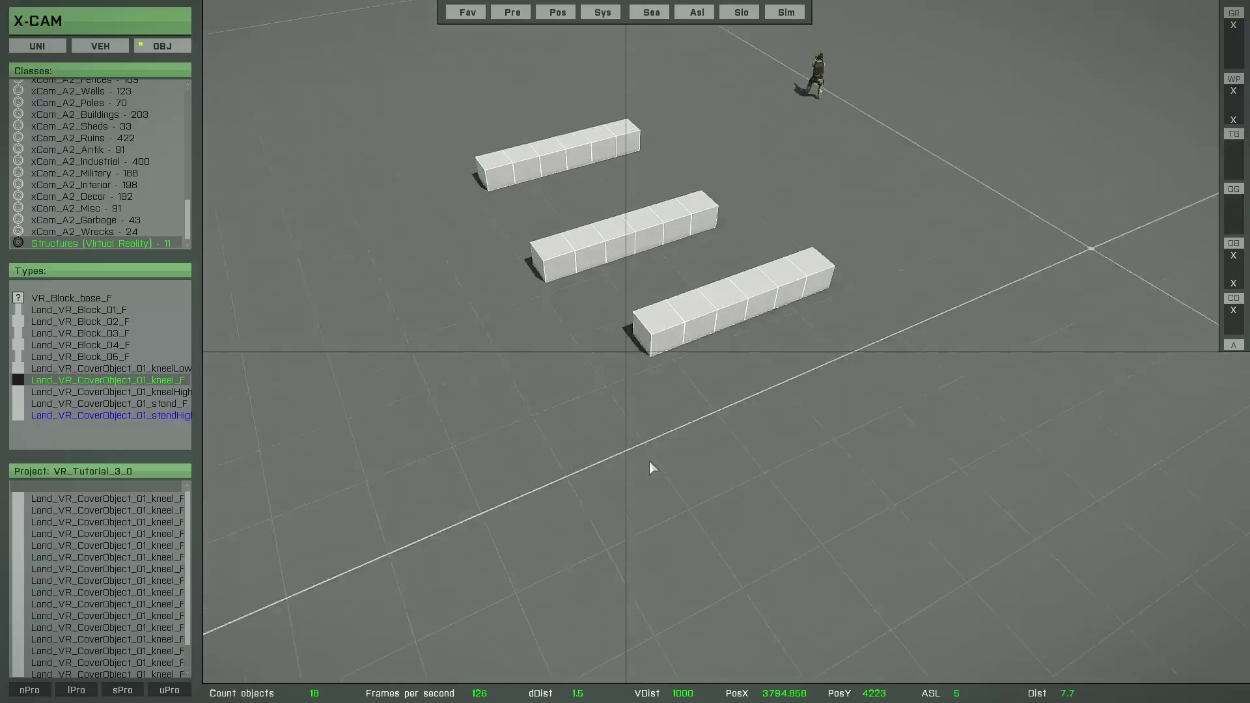
{"action": "left_click", "coordinate": [752, 305]}
{"action": "key", "text": "ctrl+a"}
{"action": "right_click_drag", "start_coordinate": [915, 543], "coordinate": [763, 521]}
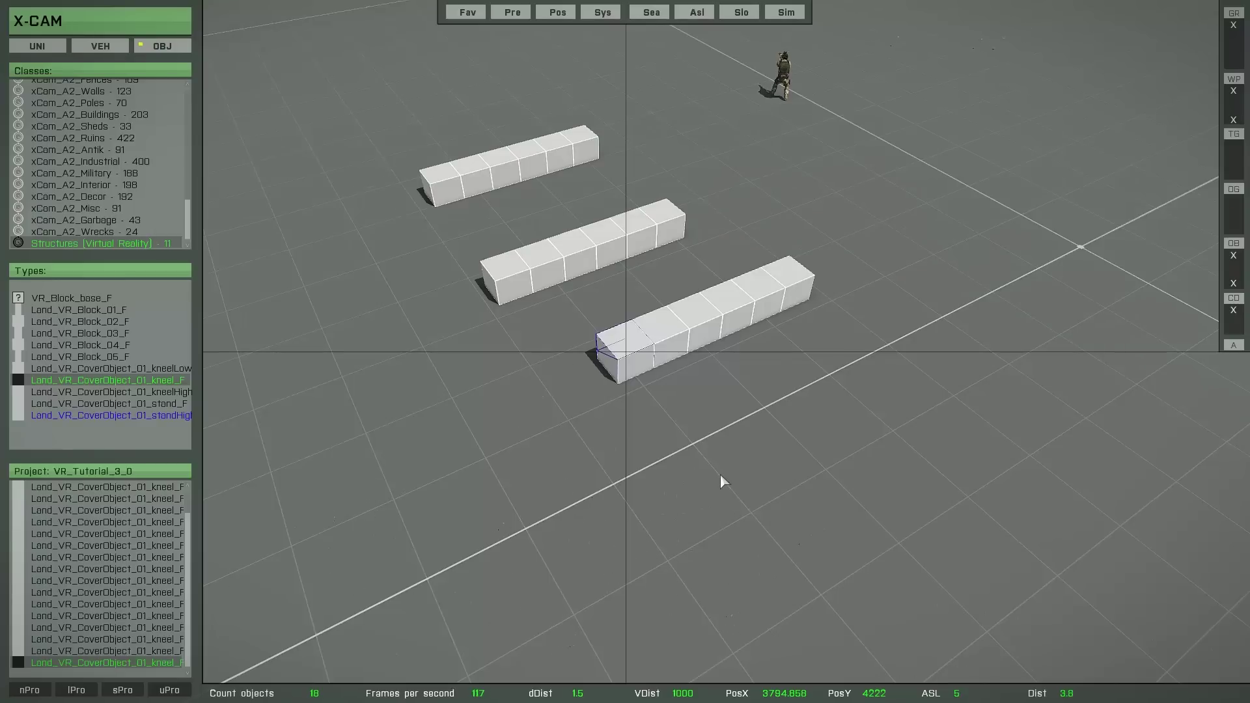
{"action": "key", "text": "space"}
{"action": "left_click", "coordinate": [572, 253]}
{"action": "key", "text": "a"}
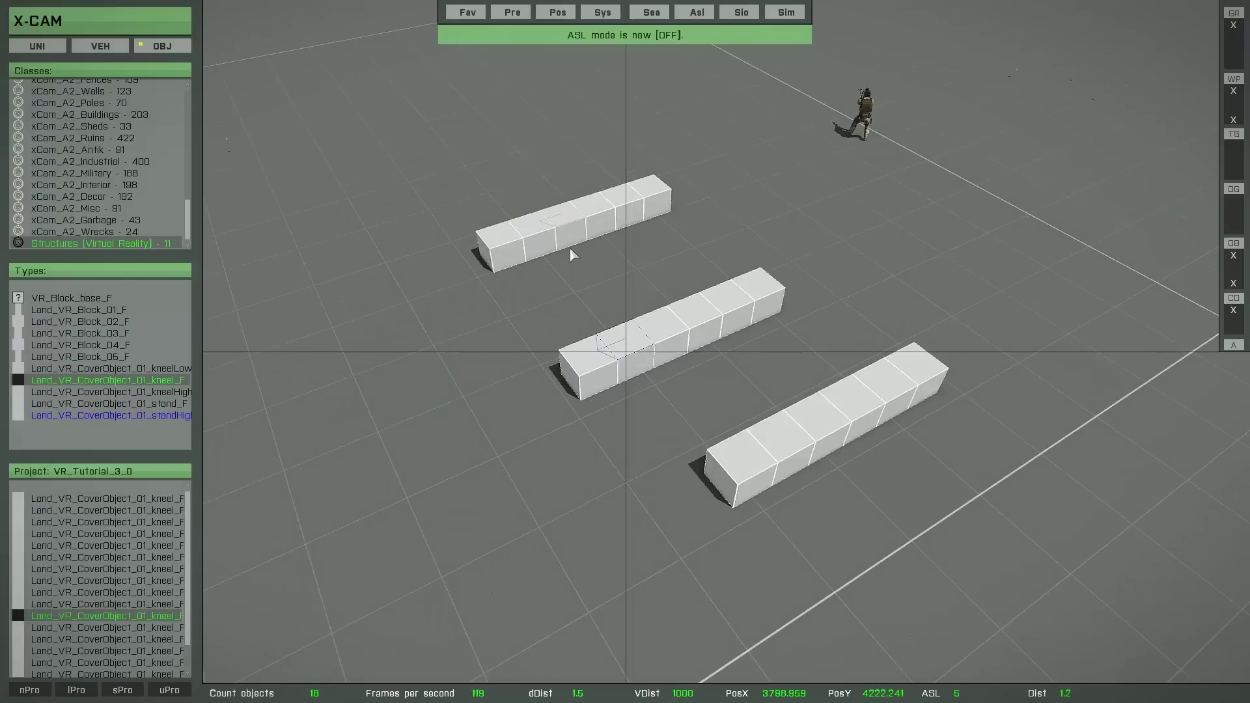
{"action": "key", "text": "space"}
{"action": "left_click", "coordinate": [660, 179]}
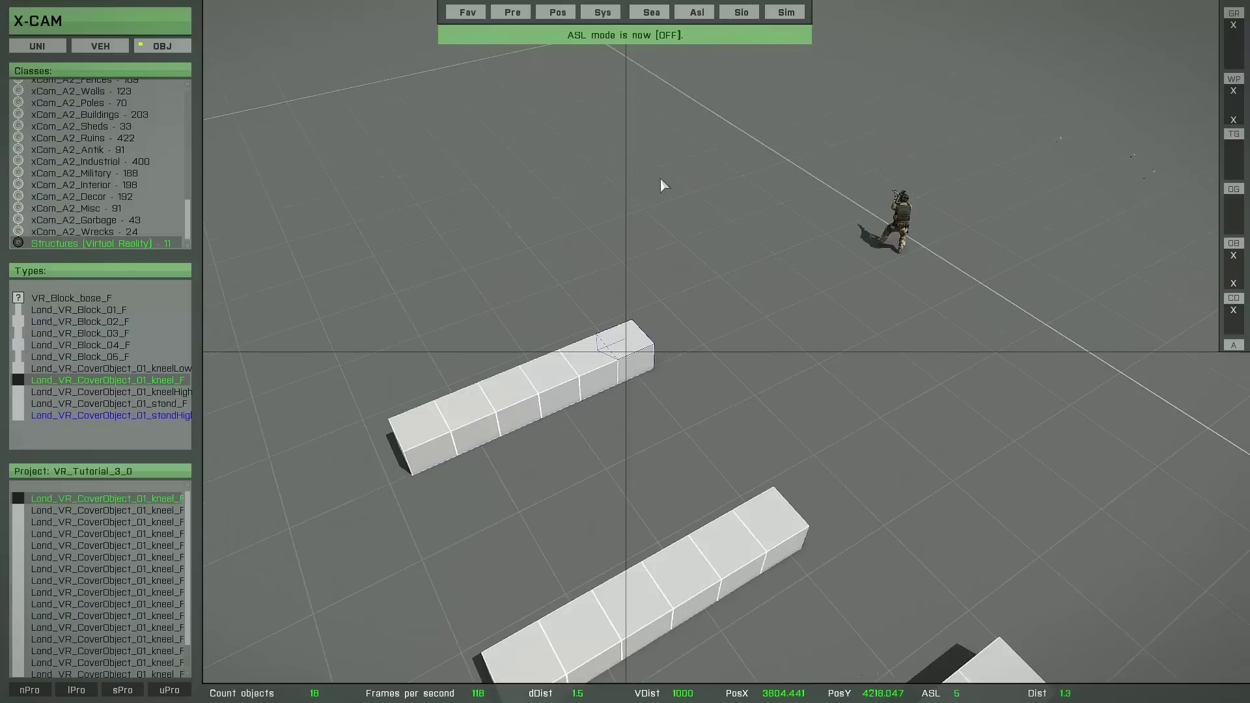
{"action": "key", "text": "a"}
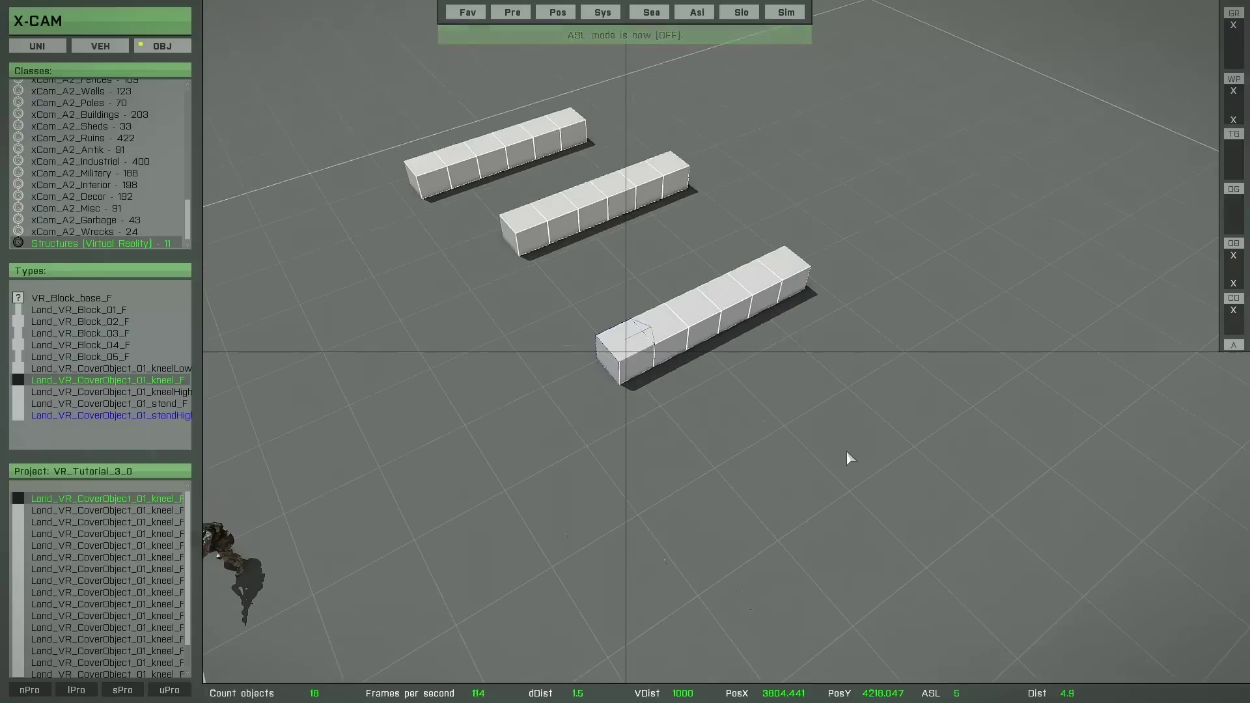
Jump the camera back and forth across the three rows by selecting another block in each.
{"action": "left_click", "coordinate": [625, 204]}
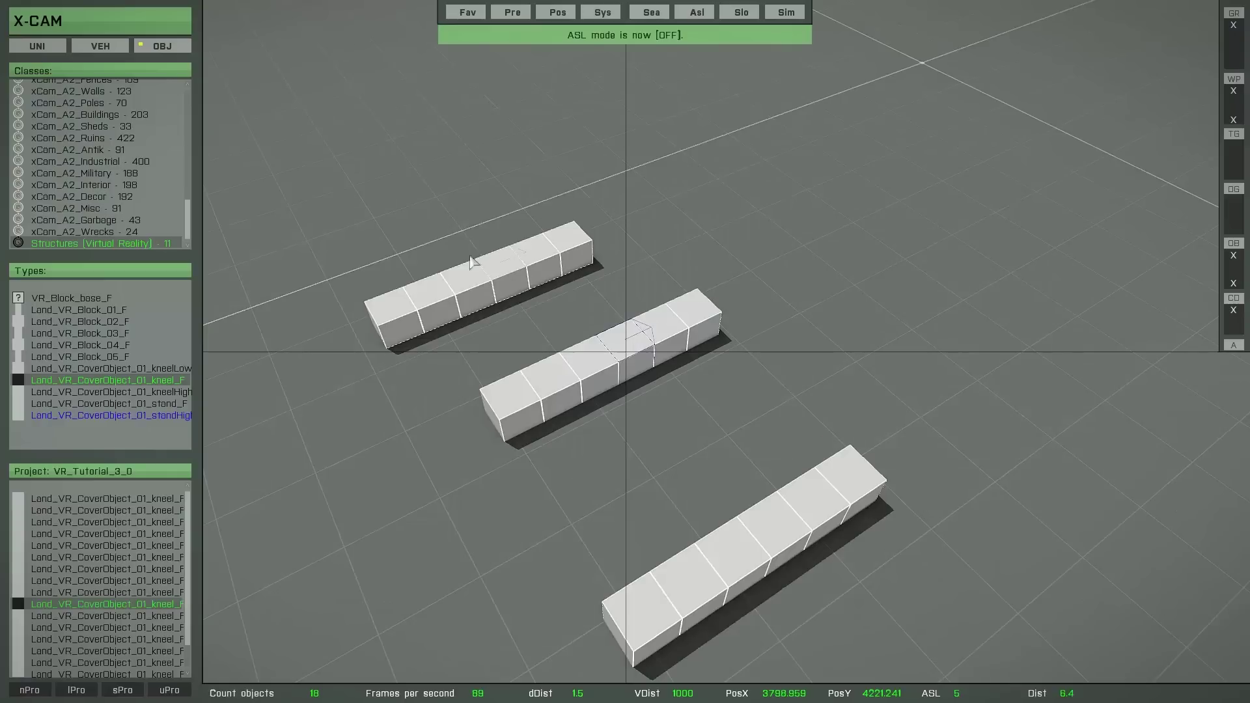
{"action": "left_click", "coordinate": [471, 290]}
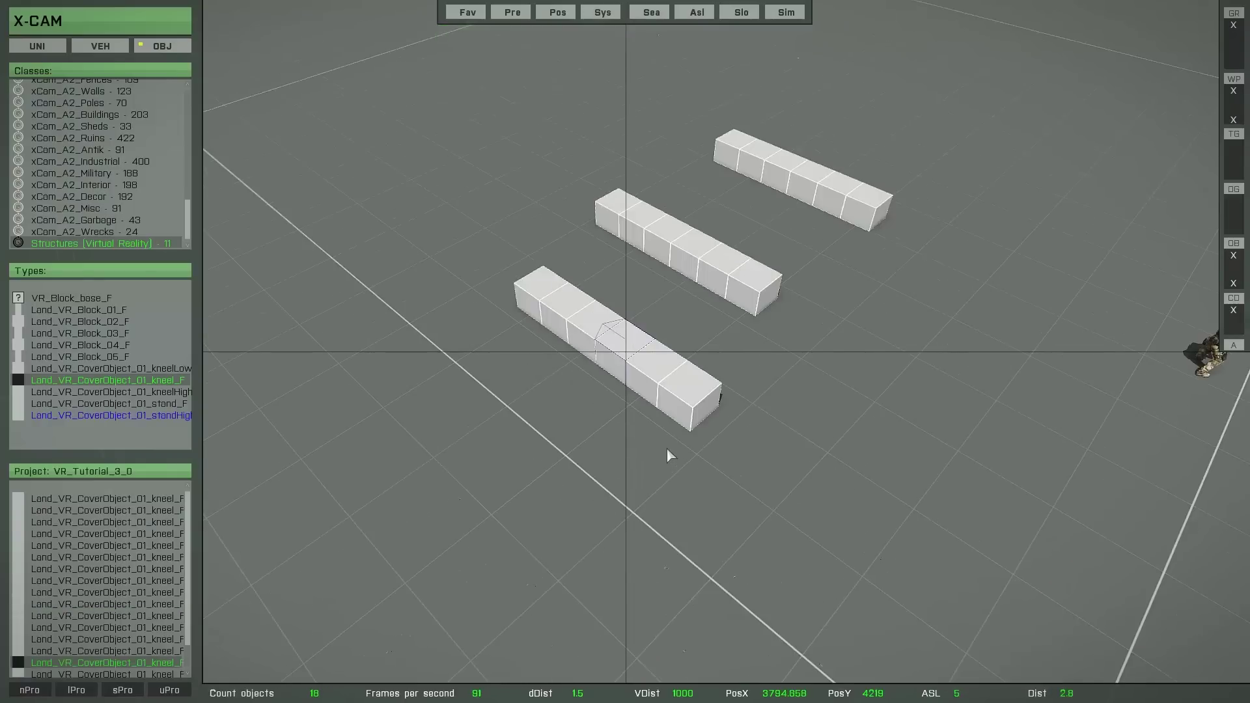
{"action": "left_click", "coordinate": [717, 273]}
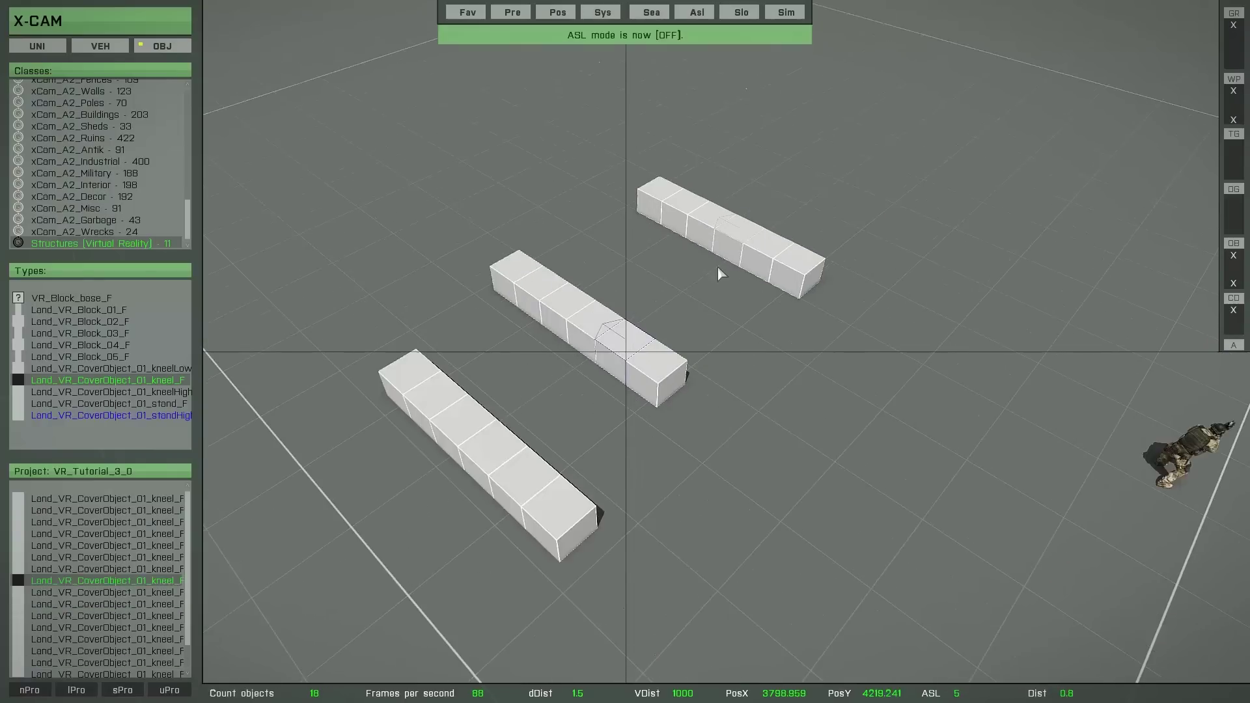
{"action": "left_click", "coordinate": [725, 259]}
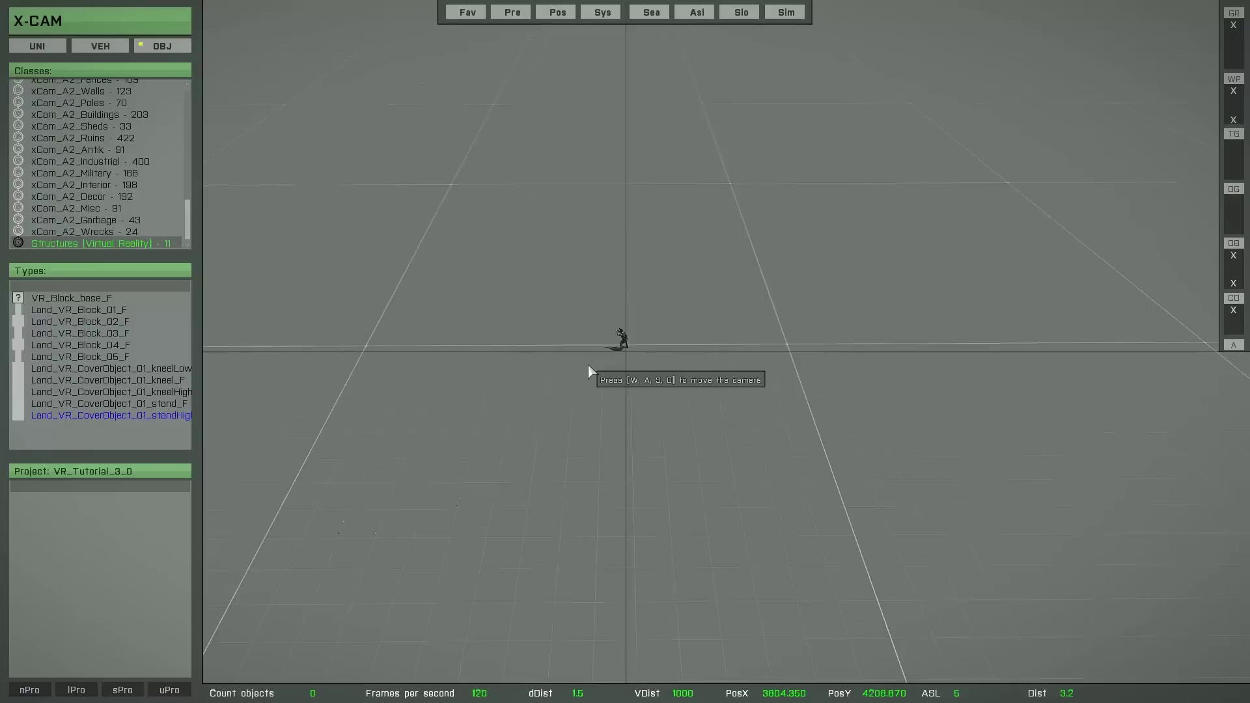
Place a Land_wand_125_025_300_clean_cnc wall piece from the XCAM OBJECTS class on the empty ground.
{"action": "mouse_move", "coordinate": [215, 223]}
{"action": "left_click_drag", "start_coordinate": [239, 228], "coordinate": [238, 126]}
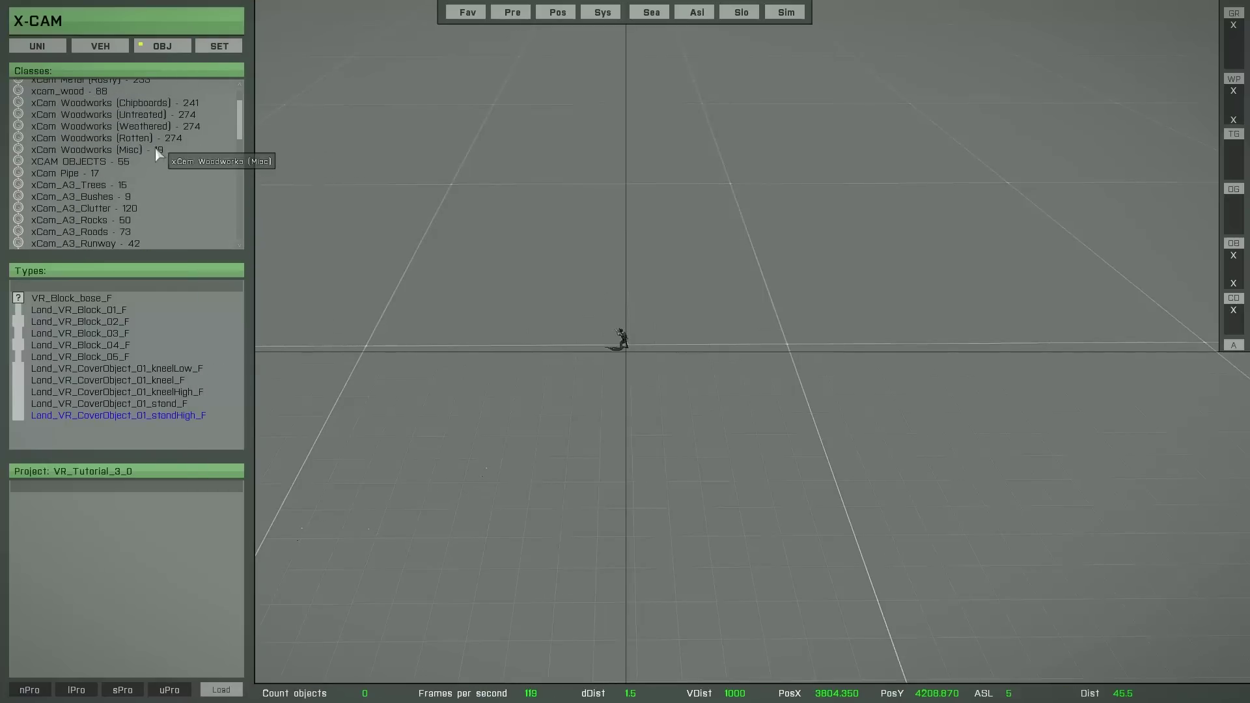
{"action": "left_click", "coordinate": [96, 156]}
{"action": "left_click", "coordinate": [105, 298]}
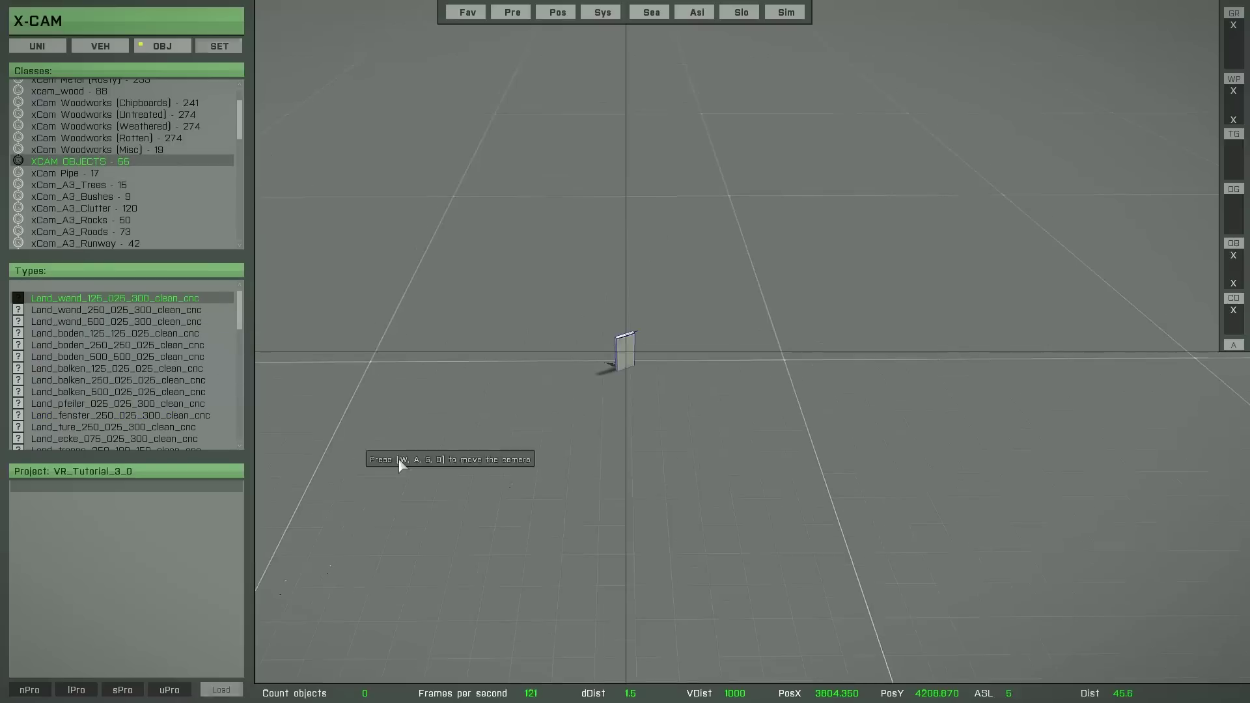
{"action": "right_click_drag", "start_coordinate": [461, 477], "coordinate": [611, 526]}
{"action": "scroll", "coordinate": [650, 526], "scroll_direction": "up", "scroll_amount": 6}
{"action": "scroll", "coordinate": [596, 518], "scroll_direction": "down", "scroll_amount": 4}
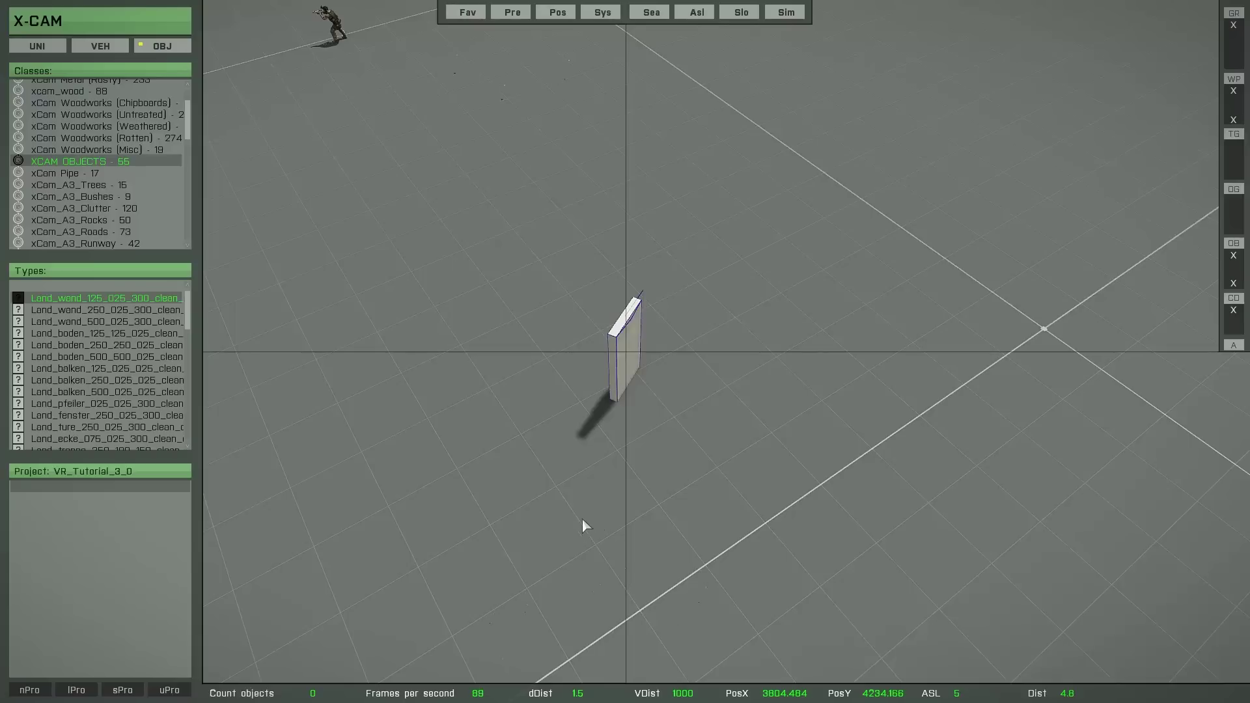
Set the copy direction to West and extend the wall piece into a straight row of copies.
{"action": "key", "text": "Up"}
{"action": "key", "text": "Right"}
{"action": "key", "text": "Down"}
{"action": "key", "text": "Up"}
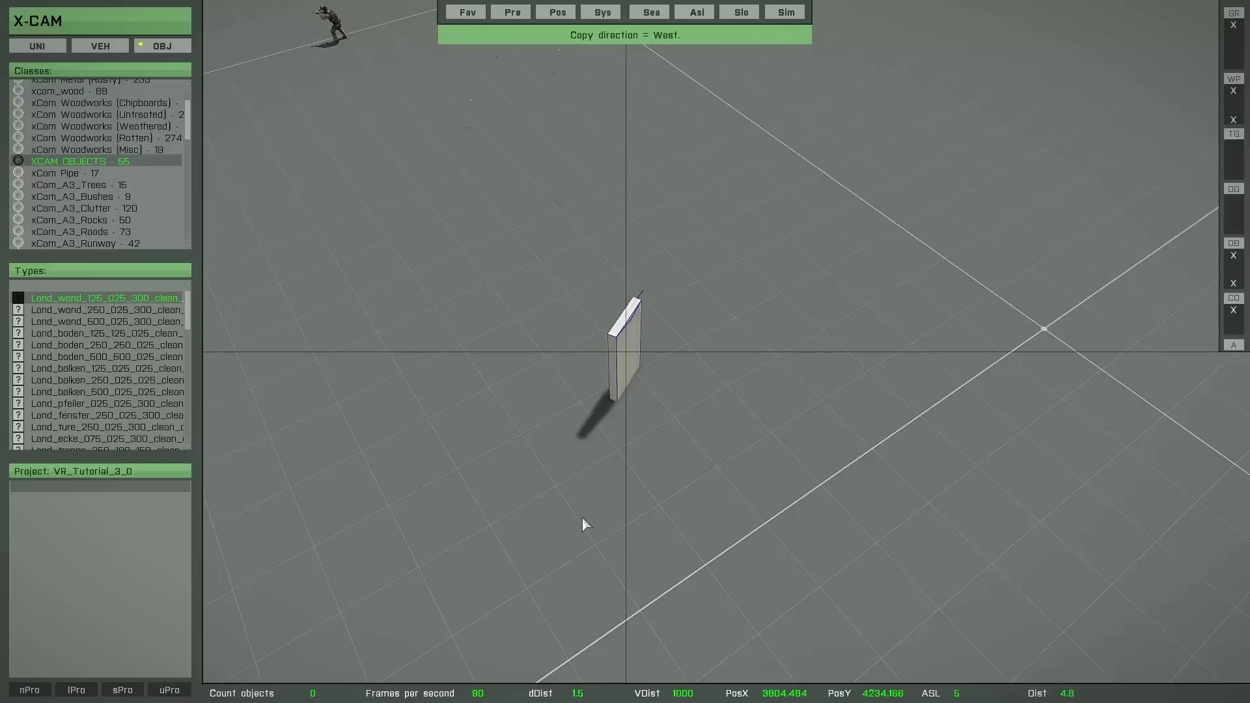
{"action": "key", "text": "space"}
{"action": "key", "text": "space"}
{"action": "key", "text": "space"}
{"action": "key", "text": "space"}
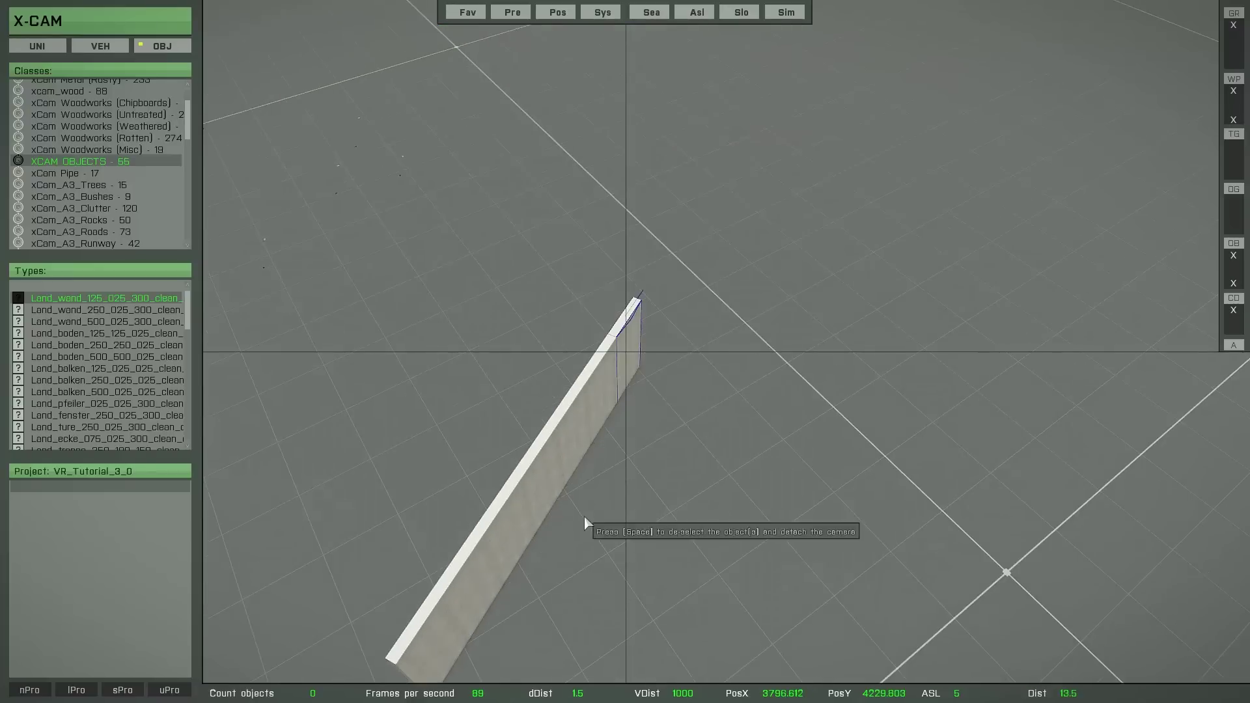
Copy the selected wall segment at the end of the row and rotate it to a new angle.
{"action": "key", "text": "w"}
{"action": "right_click_drag", "start_coordinate": [608, 488], "coordinate": [602, 486]}
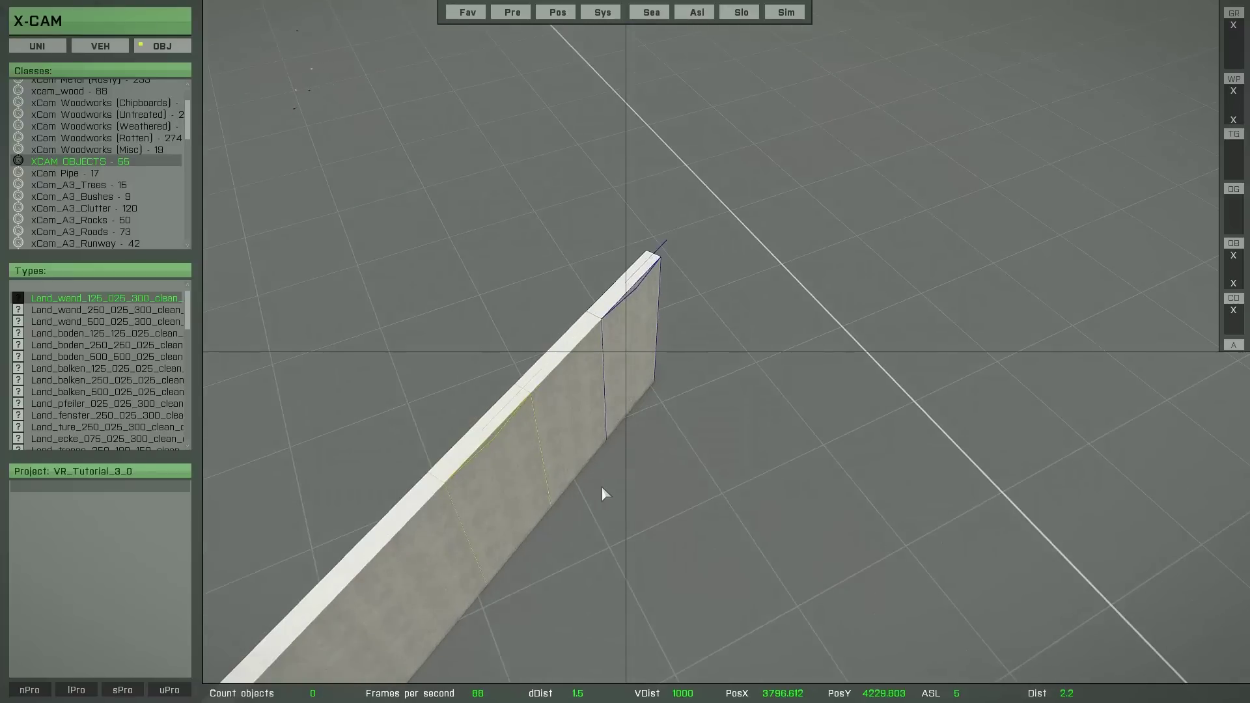
{"action": "key", "text": "shift"}
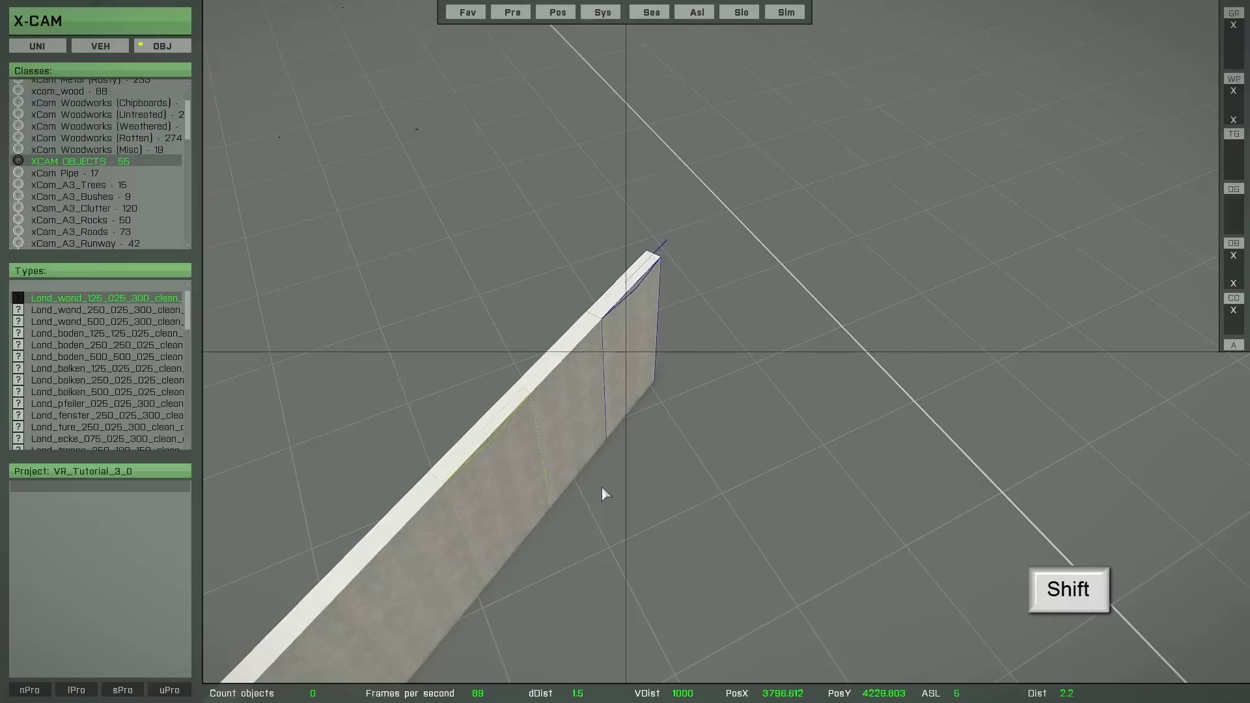
{"action": "left_click", "coordinate": [601, 485], "text": "shift"}
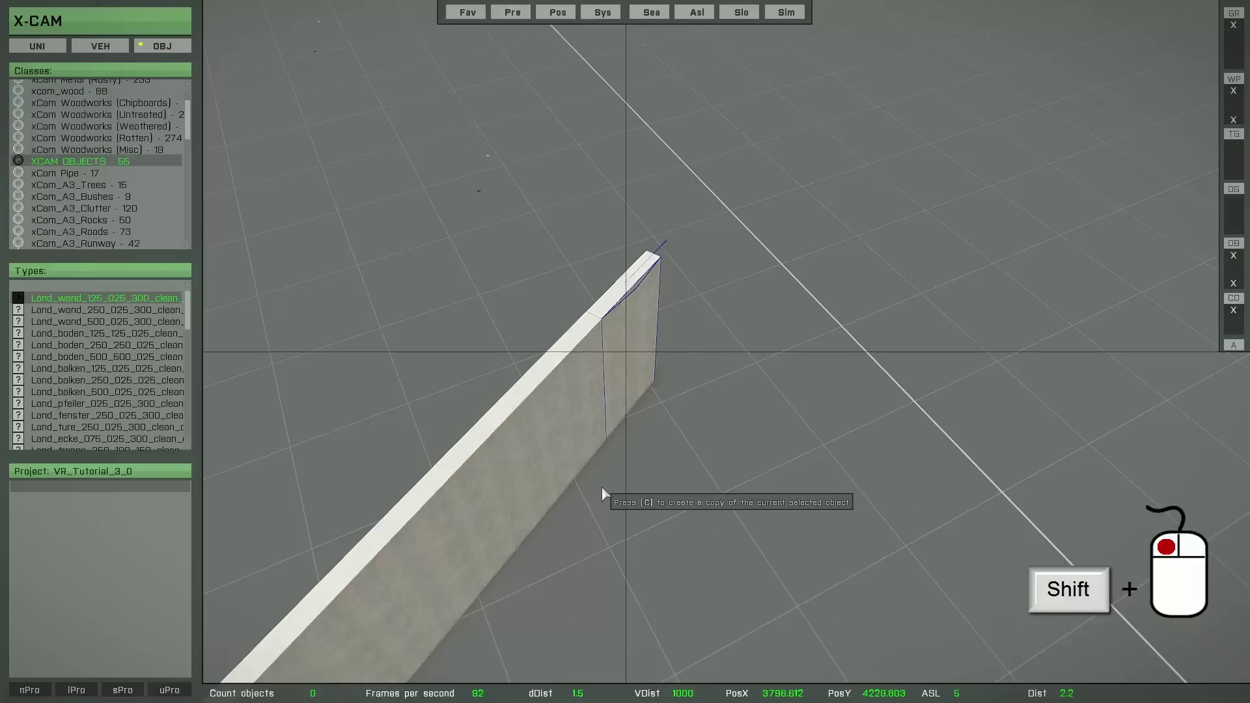
{"action": "key", "text": "c"}
{"action": "left_click_drag", "start_coordinate": [650, 492], "coordinate": [740, 479], "text": "shift"}
Extend the rotated segment with copies into a second straight wall section angled away from the first.
{"action": "key", "text": "Right"}
{"action": "key", "text": "Right"}
{"action": "key", "text": "Right"}
{"action": "key", "text": "Right"}
{"action": "key", "text": "Right"}
{"action": "key", "text": "Right"}
{"action": "key", "text": "Right"}
{"action": "key", "text": "Right"}
{"action": "key", "text": "Right"}
{"action": "key", "text": "Right"}
{"action": "key", "text": "Right"}
{"action": "key", "text": "Right"}
{"action": "key", "text": "Right"}
{"action": "key", "text": "Right"}
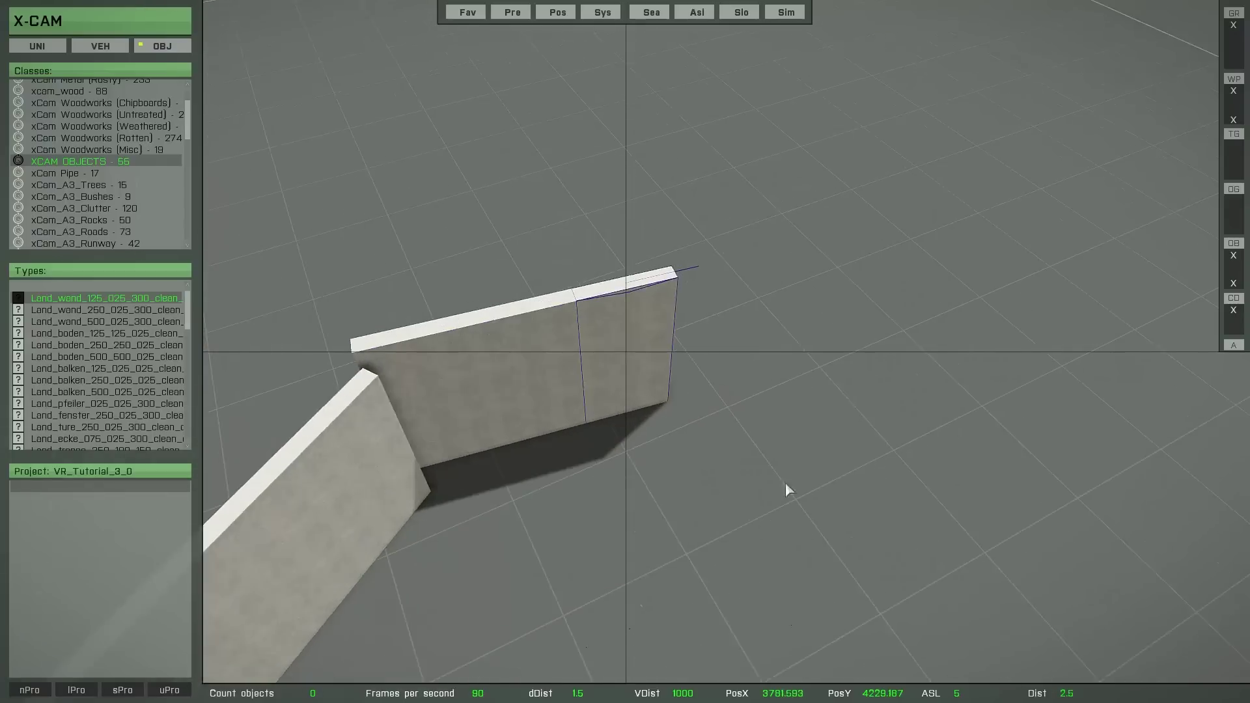
{"action": "right_click_drag", "start_coordinate": [720, 480], "coordinate": [677, 470]}
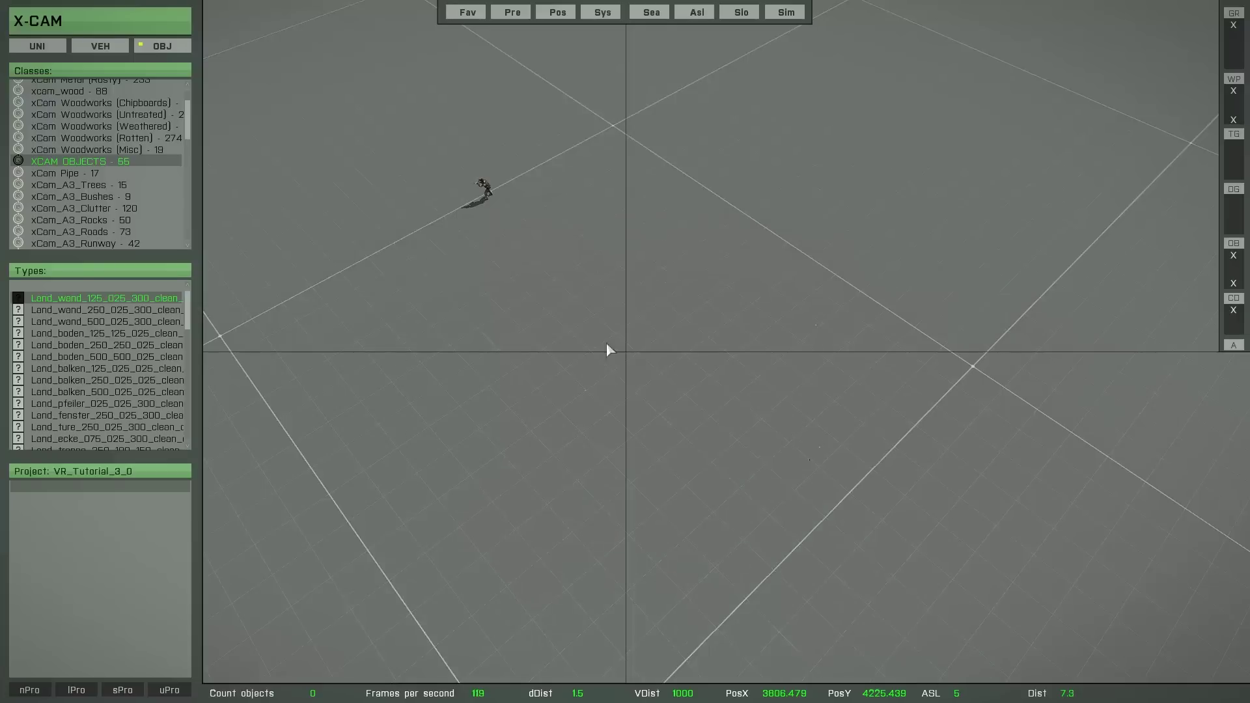
Place a new Land_wand_125_025_300_clean_cnc piece and extend it westward with four copies.
{"action": "double_click", "coordinate": [134, 298]}
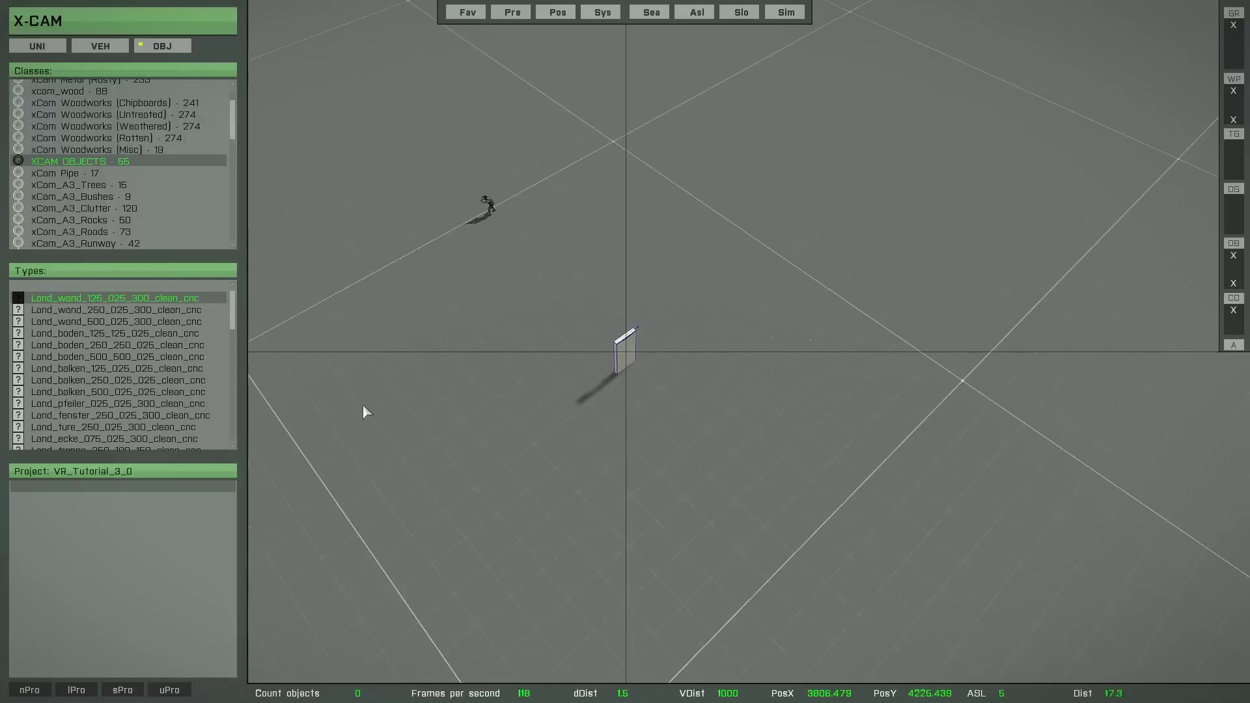
{"action": "key", "text": "Left"}
{"action": "key", "text": "Left"}
{"action": "key", "text": "Left"}
{"action": "key", "text": "Left"}
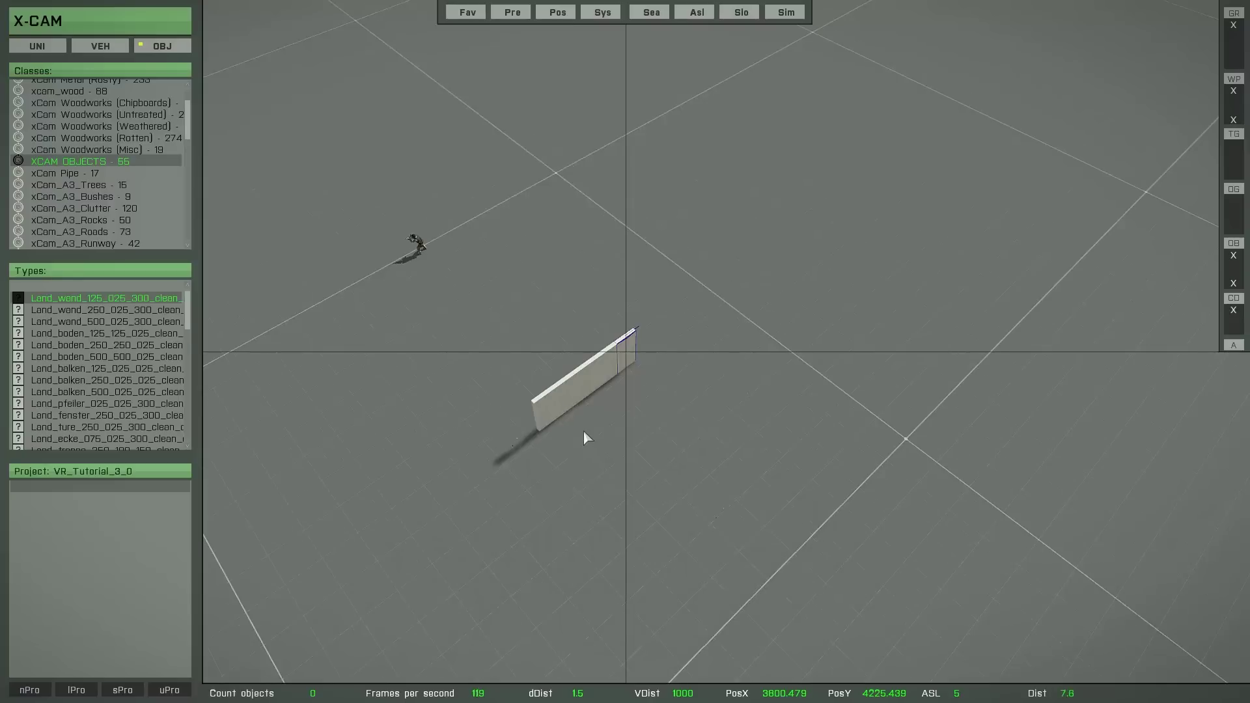
Rotate the selected end segment of the new wall slightly out of line with the other segments.
{"action": "key", "text": "shift"}
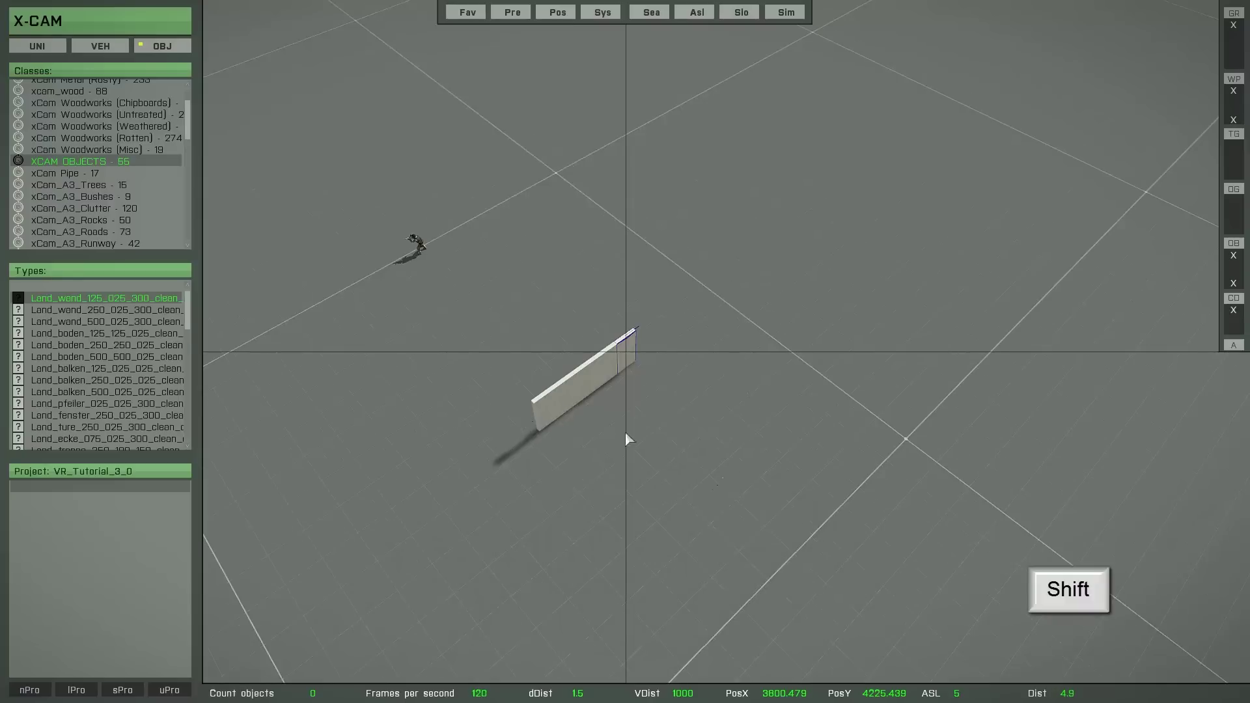
{"action": "scroll", "coordinate": [663, 448], "scroll_direction": "up", "scroll_amount": 10}
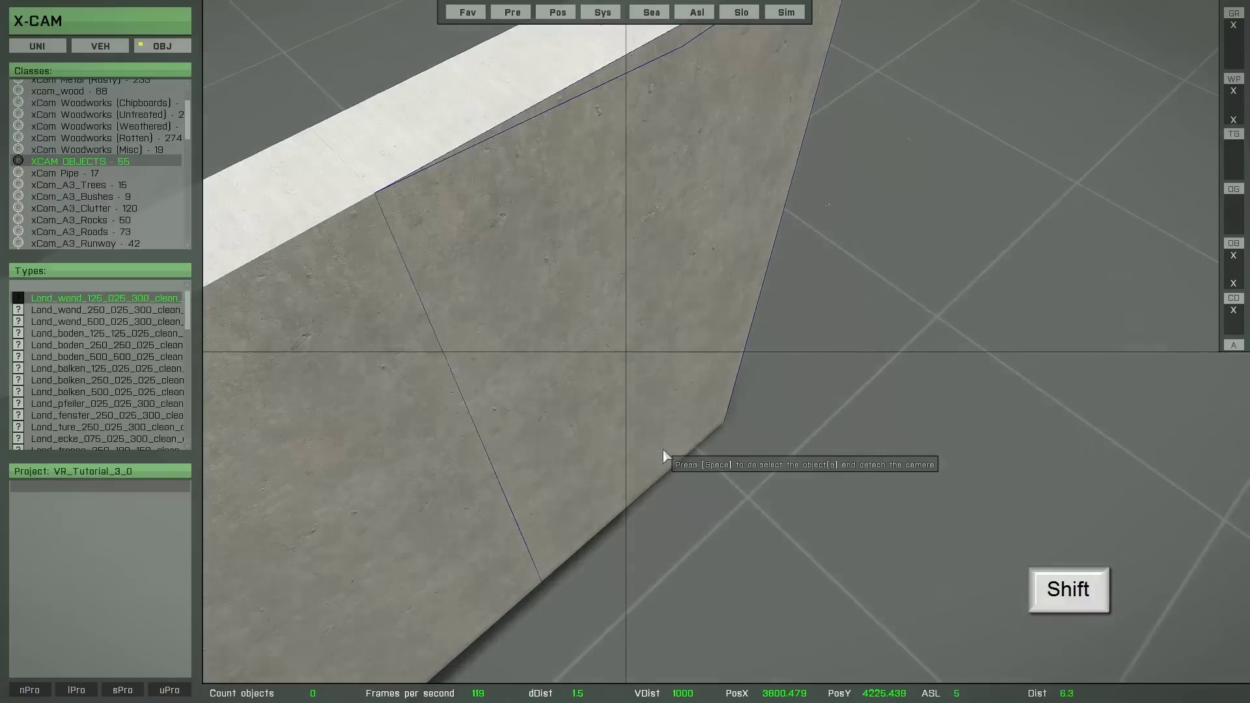
{"action": "scroll", "coordinate": [663, 449], "scroll_direction": "down", "scroll_amount": 10, "text": "shift"}
{"action": "right_click_drag", "start_coordinate": [663, 451], "coordinate": [721, 511], "text": "shift"}
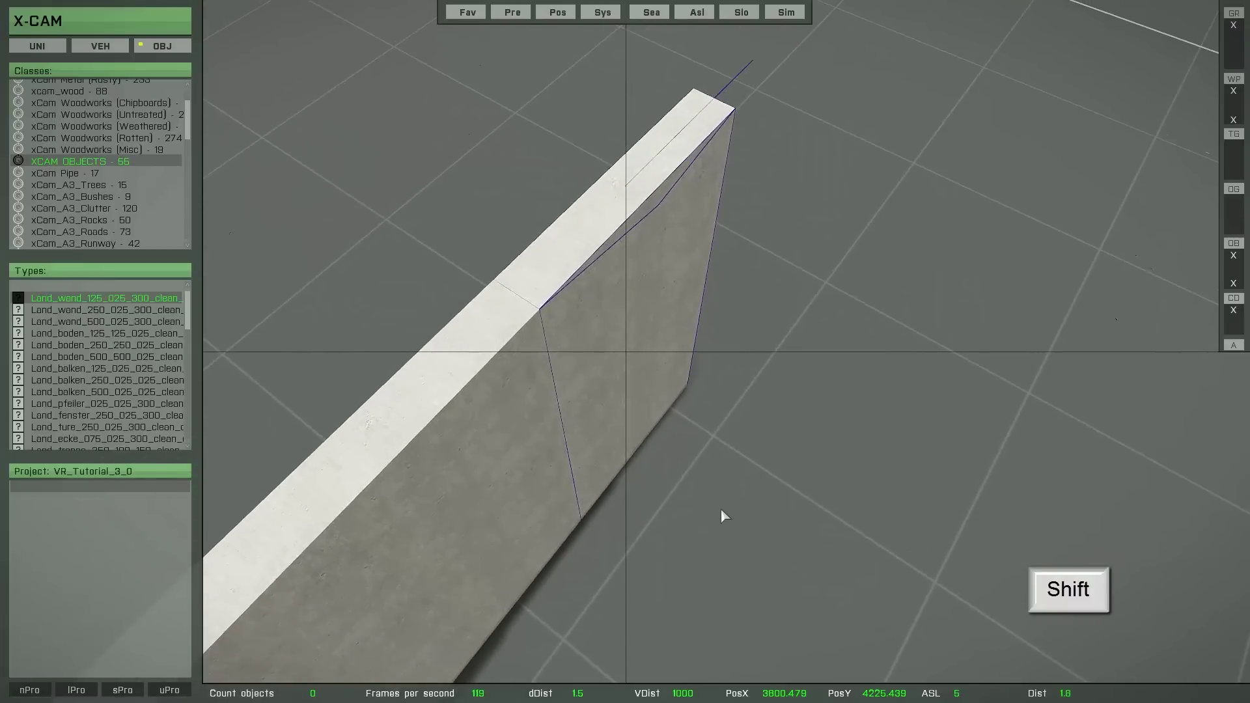
{"action": "scroll", "coordinate": [747, 512], "scroll_direction": "up", "scroll_amount": 5, "text": "shift"}
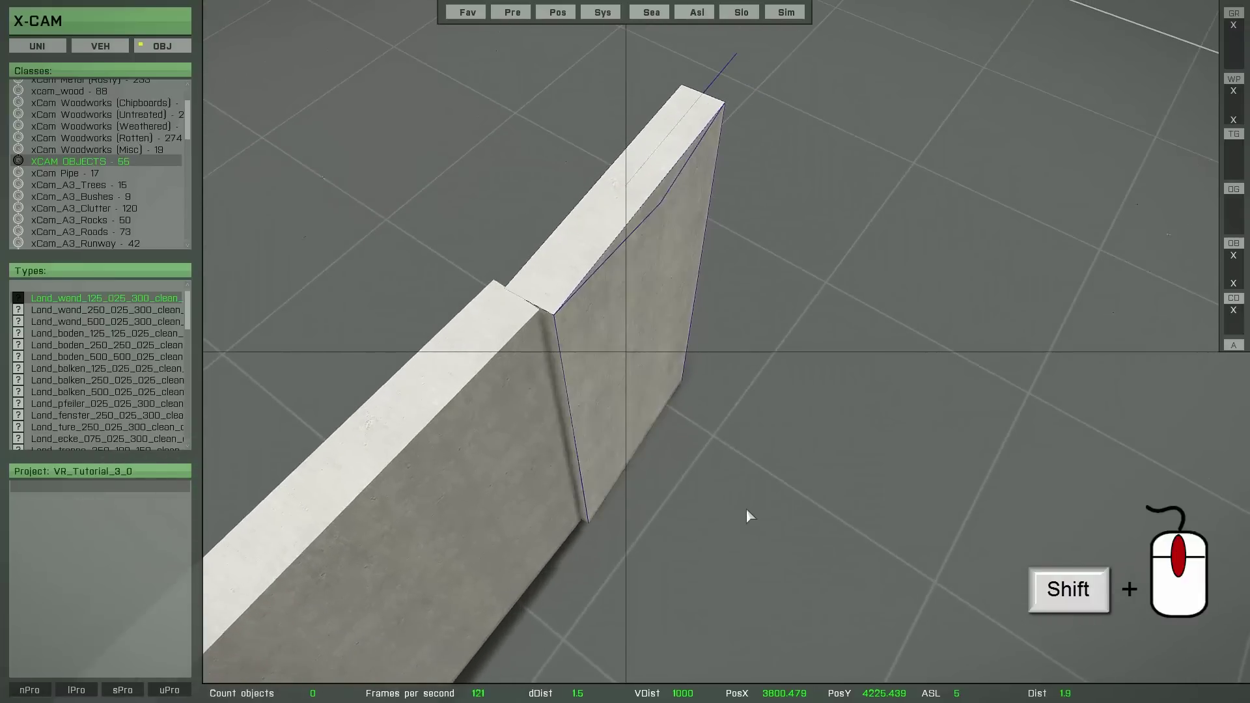
Rotate the selected end segment in fine increments until its corner meets the corner of the neighbouring wall segment.
{"action": "scroll", "coordinate": [747, 510], "scroll_direction": "up", "scroll_amount": 1, "text": "shift"}
{"action": "scroll", "coordinate": [746, 510], "scroll_direction": "down", "scroll_amount": 5, "text": "shift"}
{"action": "scroll", "coordinate": [746, 516], "scroll_direction": "down", "scroll_amount": 3, "text": "shift"}
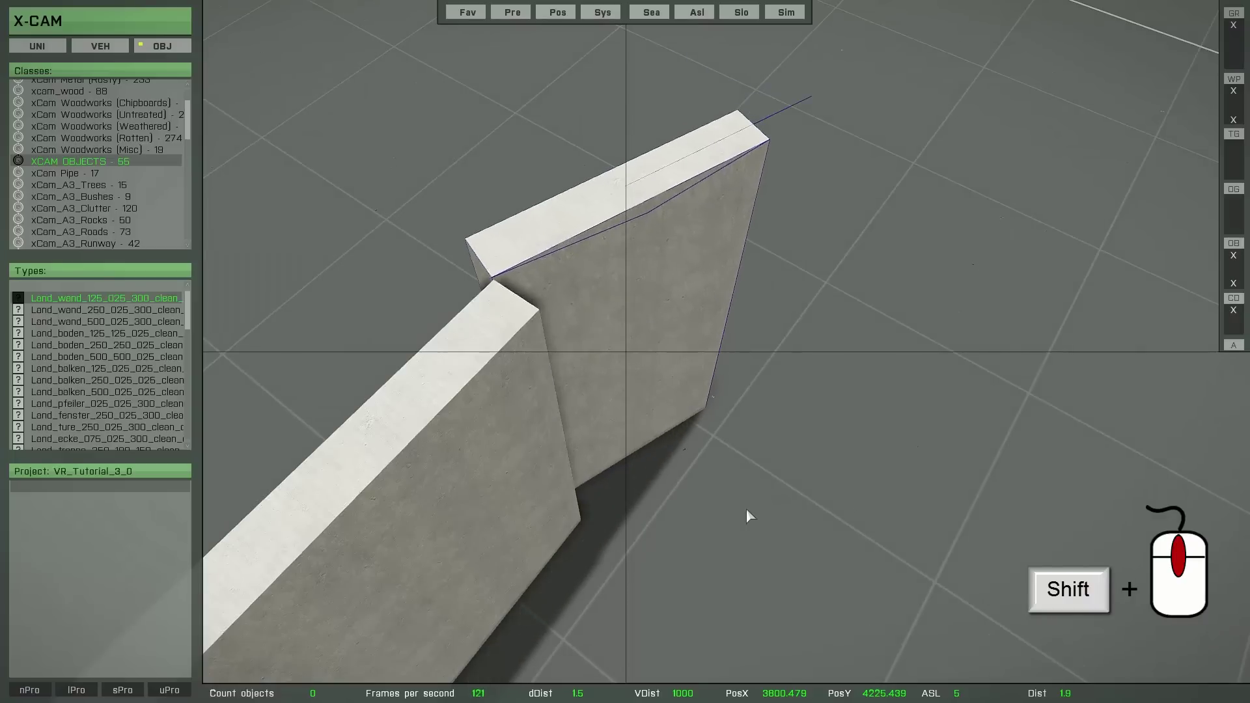
{"action": "scroll", "coordinate": [746, 516], "scroll_direction": "down", "scroll_amount": 6, "text": "shift"}
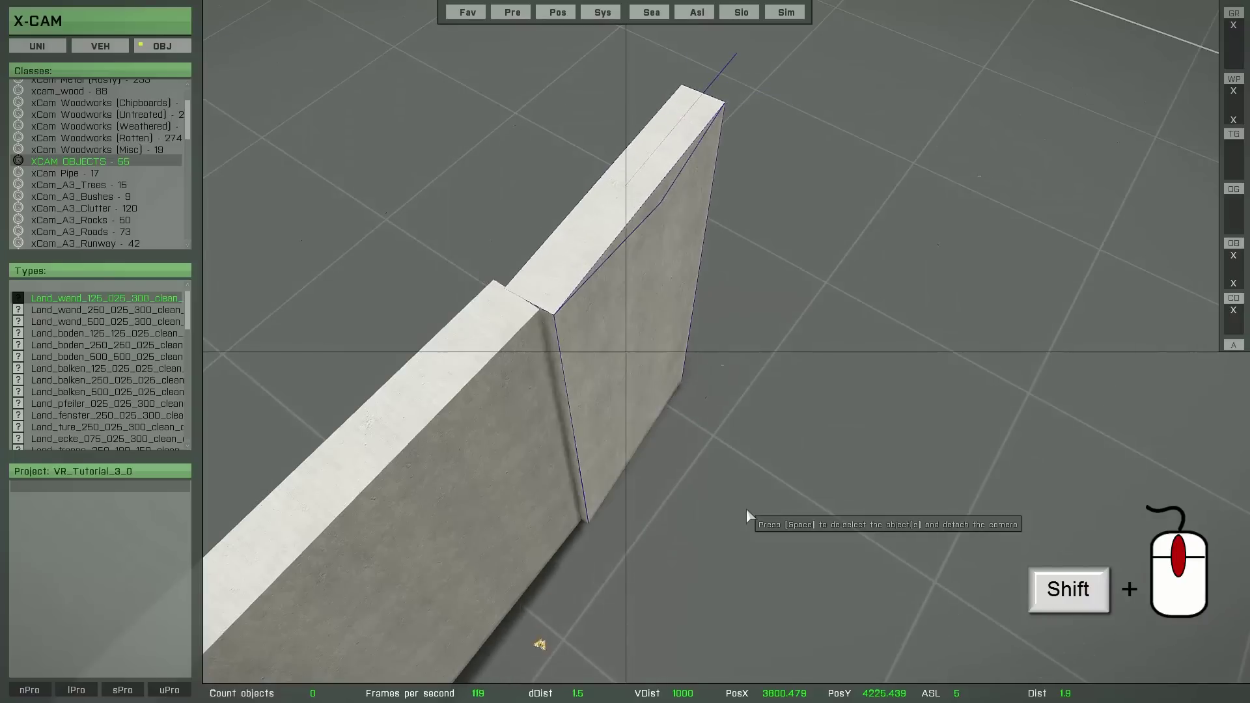
{"action": "scroll", "coordinate": [747, 514], "scroll_direction": "down", "scroll_amount": 2, "text": "shift"}
{"action": "scroll", "coordinate": [747, 514], "scroll_direction": "down", "scroll_amount": 2, "text": "shift"}
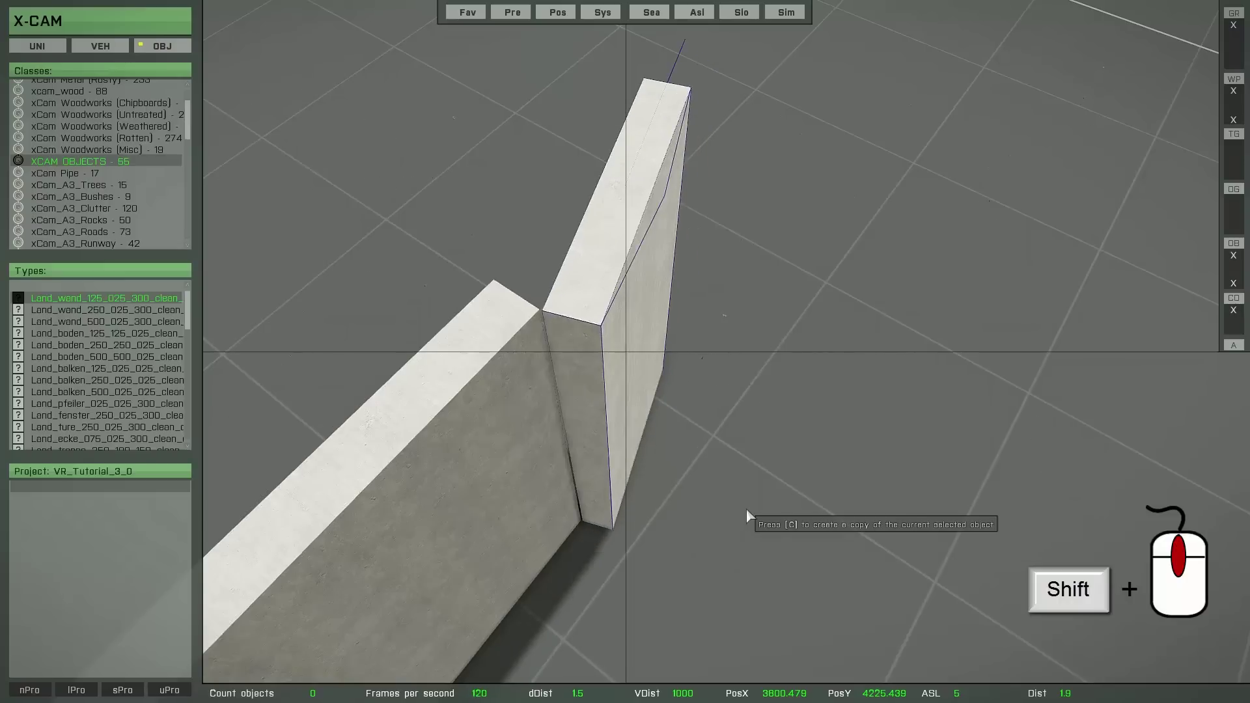
Continue the wall with further copies, turning each new end segment slightly out of line, and deselect the last one.
{"action": "scroll", "coordinate": [742, 495], "scroll_direction": "down", "scroll_amount": 2, "text": "shift"}
{"action": "scroll", "coordinate": [735, 491], "scroll_direction": "down", "scroll_amount": 3, "text": "shift"}
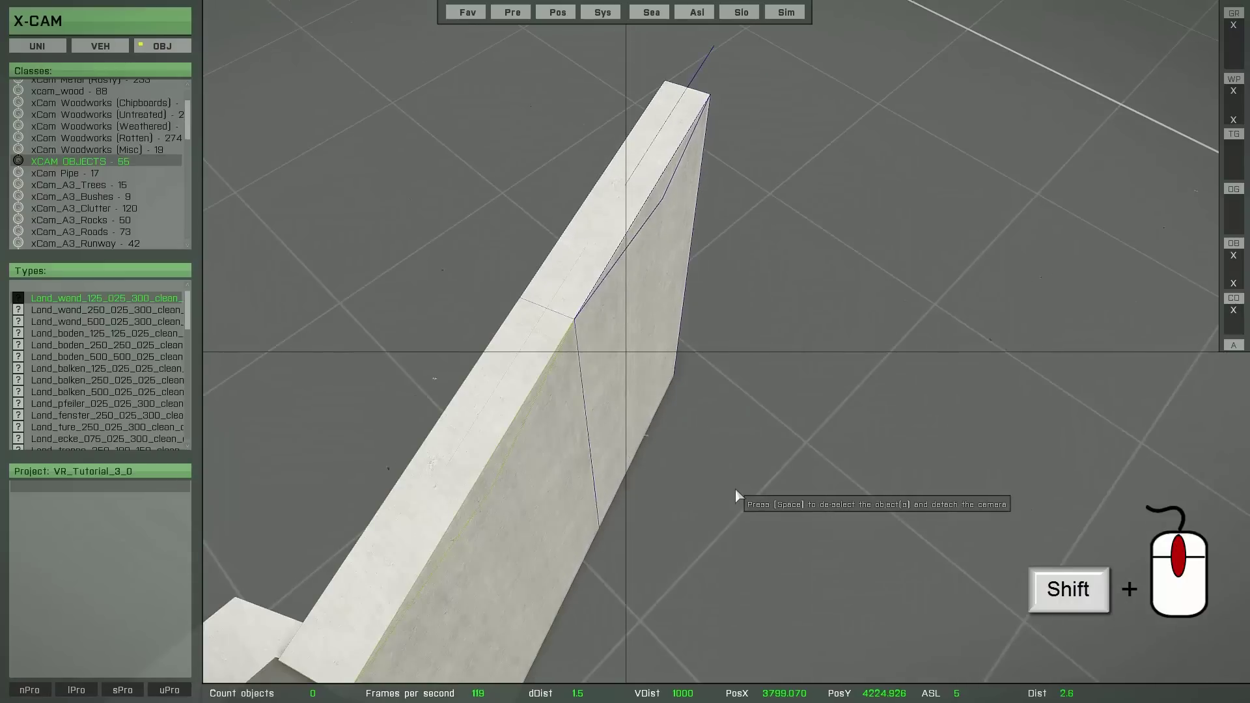
{"action": "scroll", "coordinate": [737, 495], "scroll_direction": "down", "scroll_amount": 5, "text": "shift"}
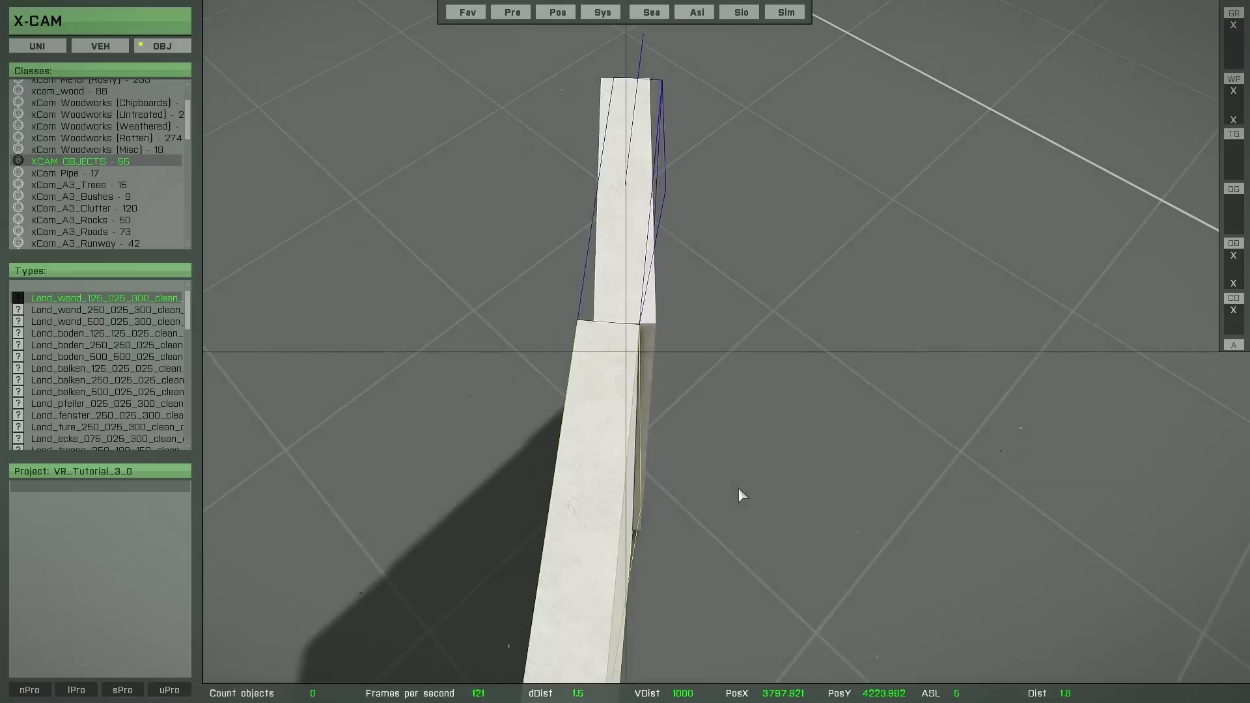
{"action": "scroll", "coordinate": [740, 495], "scroll_direction": "down", "scroll_amount": 10, "text": "shift"}
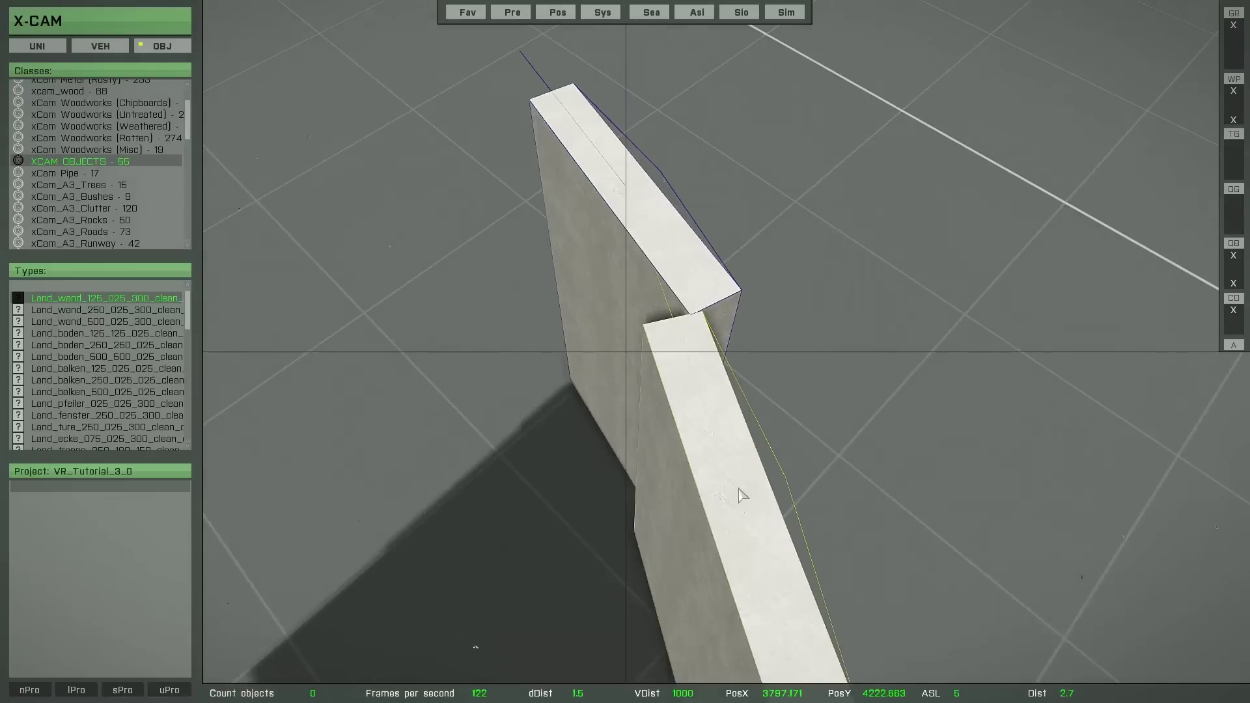
{"action": "key", "text": "space"}
{"action": "scroll", "coordinate": [739, 489], "scroll_direction": "down", "scroll_amount": 6, "text": "shift"}
{"action": "key", "text": "space"}
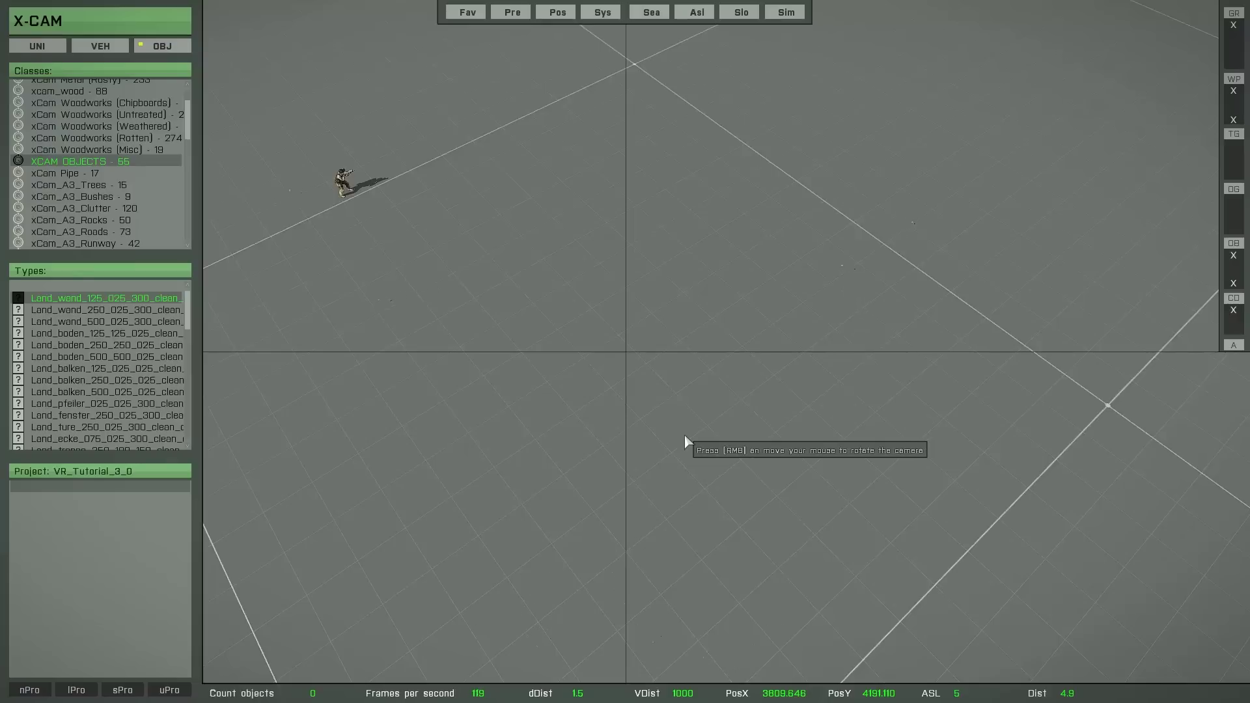
Place a new Land_wand_125_025_300_clean_cnc piece on open ground and extend it into a straight wall with copies.
{"action": "double_click", "coordinate": [112, 298]}
{"action": "right_click_drag", "start_coordinate": [588, 477], "coordinate": [717, 490]}
{"action": "scroll", "coordinate": [746, 495], "scroll_direction": "up", "scroll_amount": 5}
{"action": "scroll", "coordinate": [718, 490], "scroll_direction": "up", "scroll_amount": 3}
{"action": "key", "text": "Right"}
{"action": "key", "text": "Right"}
{"action": "key", "text": "Right"}
{"action": "key", "text": "Right"}
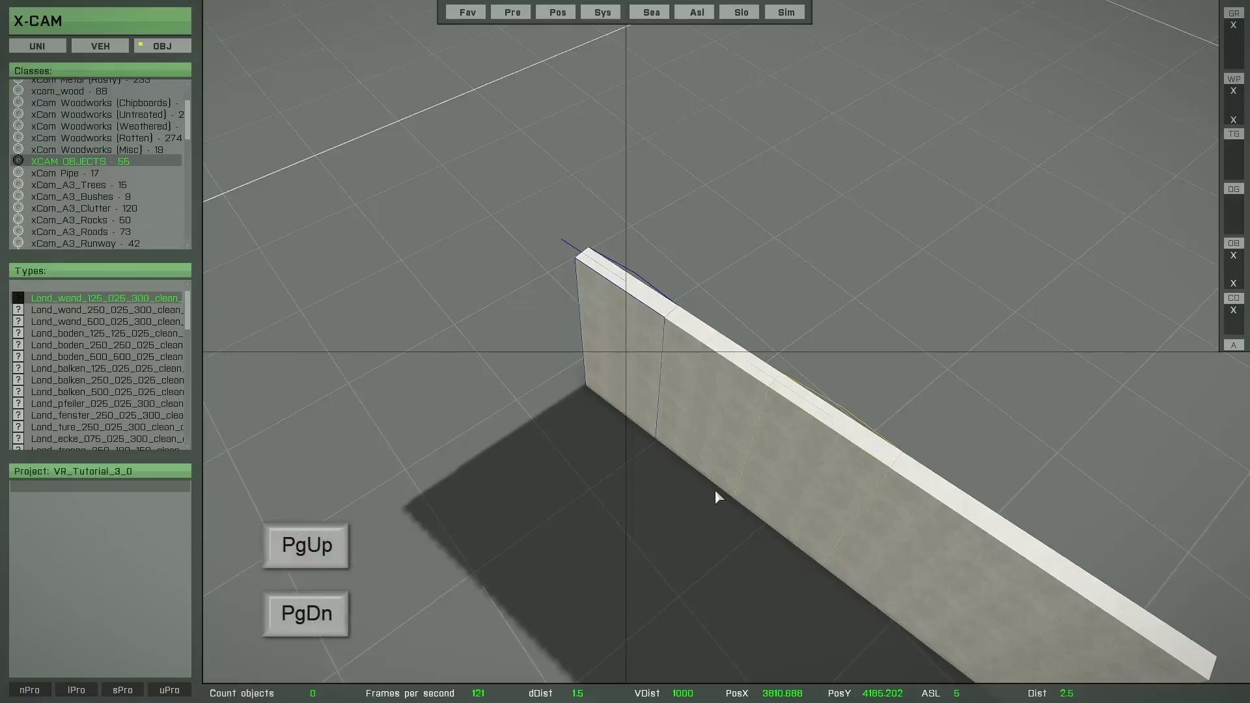
Rotate the end segment perpendicular to the wall and move it so both meet flush at the corner.
{"action": "key", "text": "Page_Up"}
{"action": "key", "text": "Page_Up"}
{"action": "key", "text": "Page_Up"}
{"action": "key", "text": "Page_Up"}
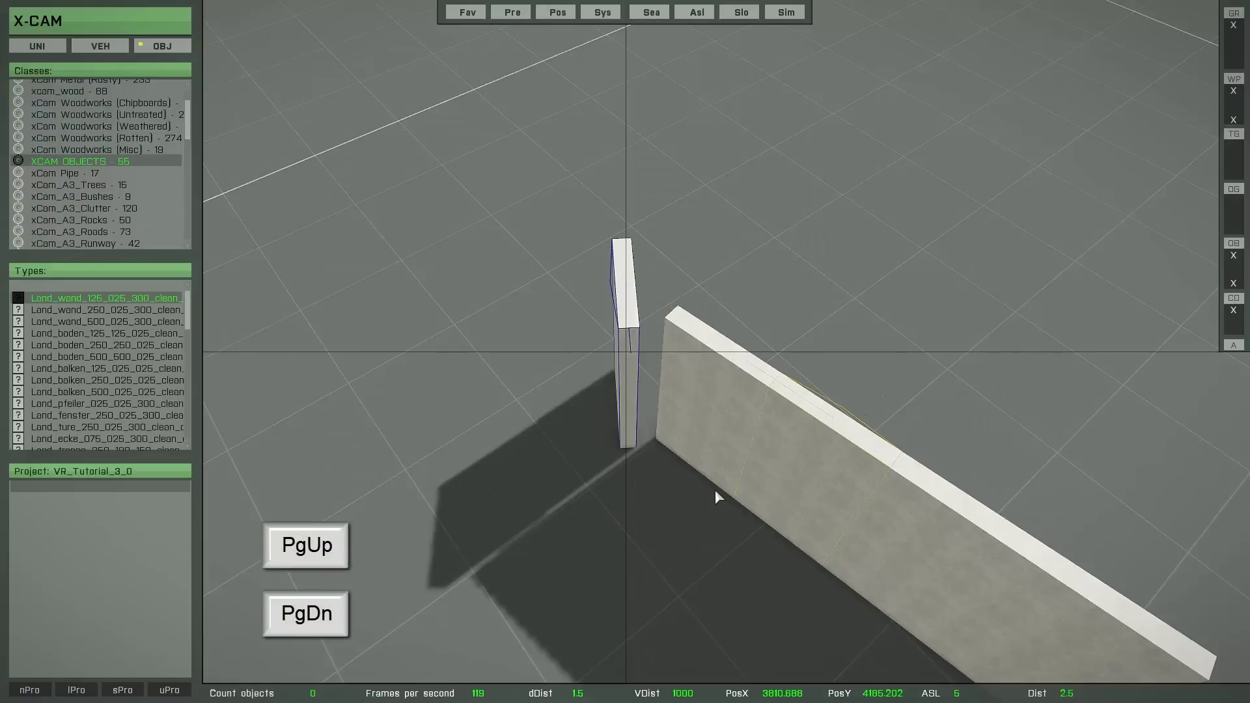
{"action": "key", "text": "Page_Up"}
{"action": "key", "text": "Page_Up"}
{"action": "key", "text": "Page_Down"}
{"action": "key", "text": "Page_Down"}
{"action": "key", "text": "Page_Down"}
{"action": "key", "text": "Page_Down"}
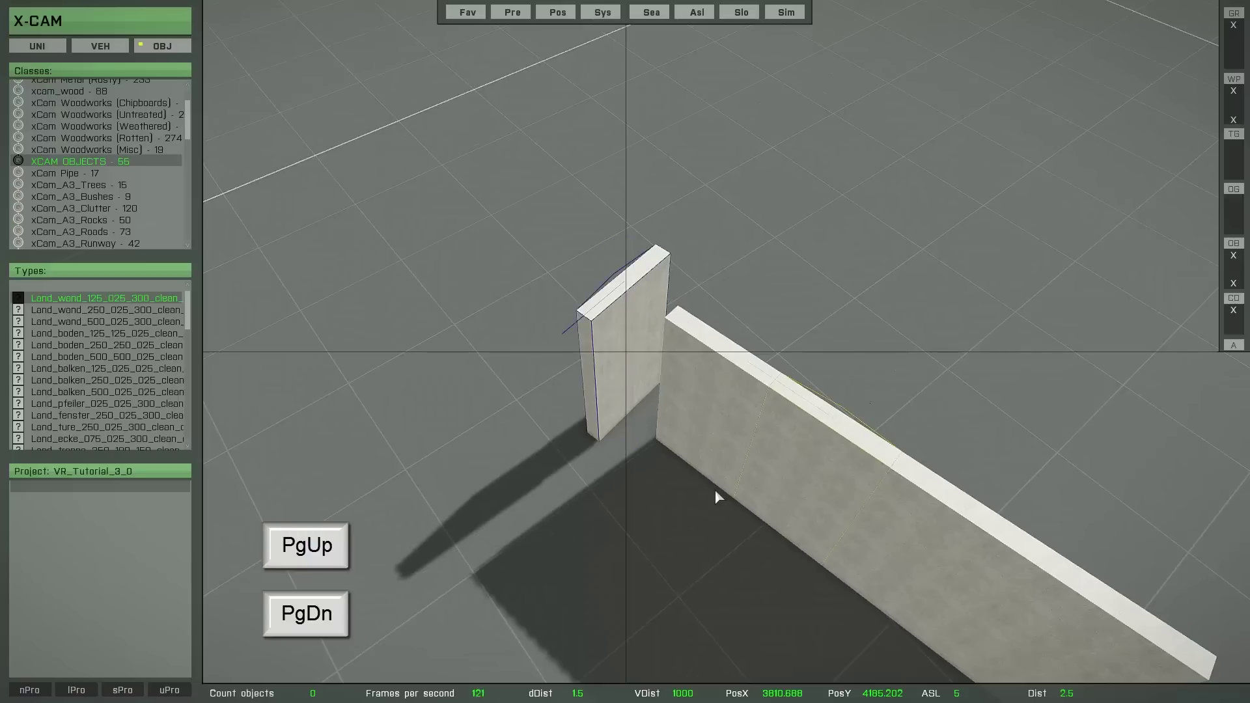
{"action": "right_click_drag", "start_coordinate": [772, 452], "coordinate": [627, 552]}
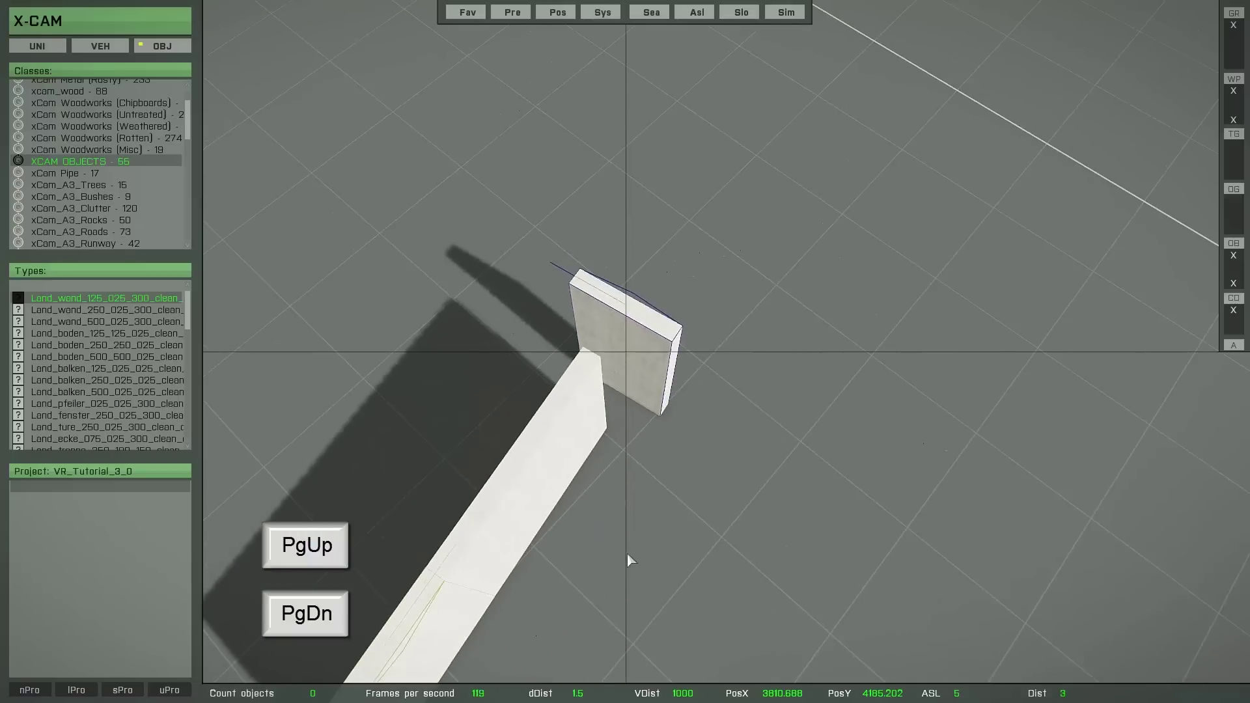
{"action": "left_click_drag", "start_coordinate": [716, 532], "coordinate": [667, 551]}
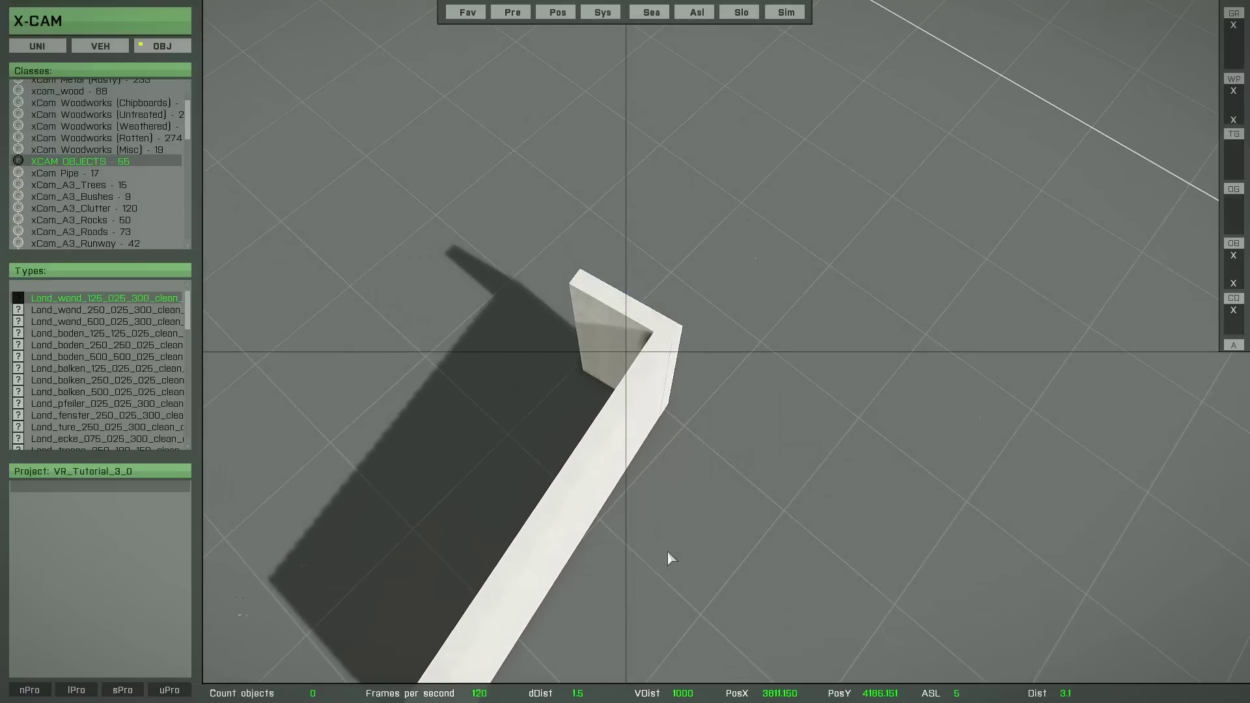
Extend the perpendicular segment with copies into a second straight wall section.
{"action": "key", "text": "Left"}
{"action": "key", "text": "Left"}
{"action": "key", "text": "Left"}
{"action": "key", "text": "Left"}
{"action": "key", "text": "Left"}
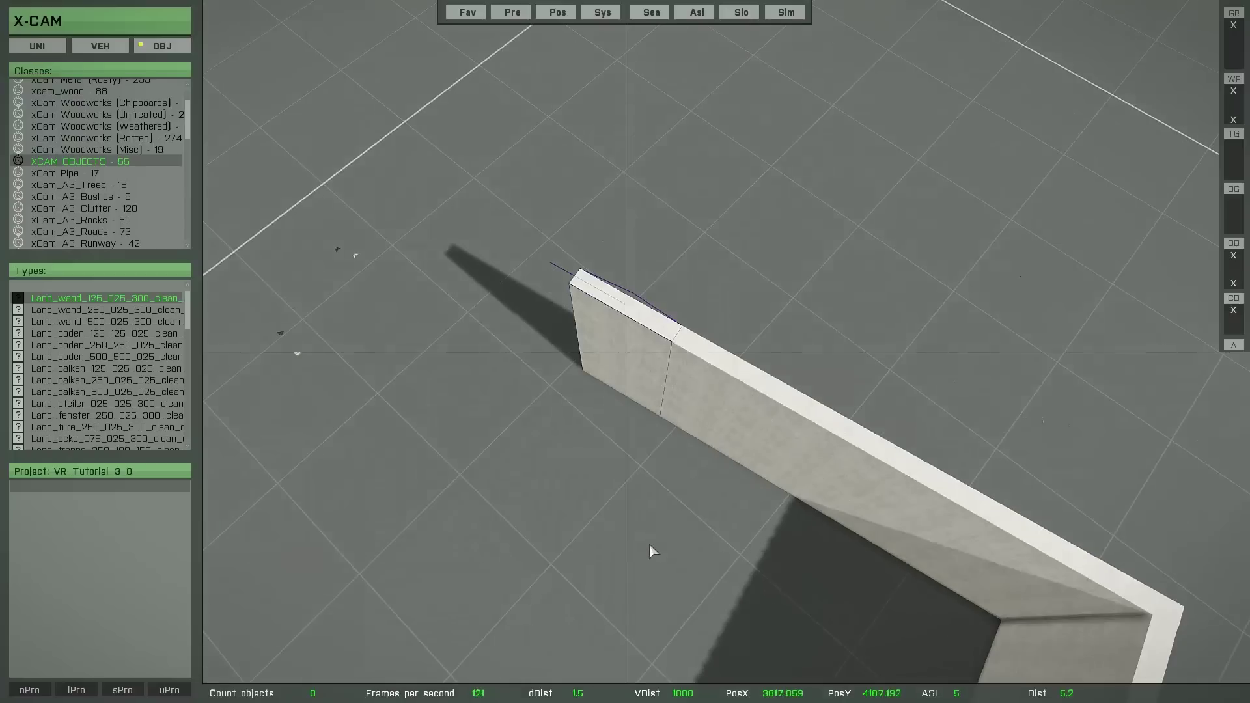
Turn the end segment of the second section at the corner and extend it with copies into a third section.
{"action": "key", "text": "Page_Down"}
{"action": "key", "text": "Page_Down"}
{"action": "left_click_drag", "start_coordinate": [650, 545], "coordinate": [732, 543]}
{"action": "key", "text": "Up"}
{"action": "key", "text": "Up"}
{"action": "key", "text": "Up"}
{"action": "key", "text": "Up"}
{"action": "key", "text": "Up"}
Turn the end segment of the third section, fit it to the corner and extend it into a fourth section.
{"action": "key", "text": "Page_Down"}
{"action": "key", "text": "Page_Down"}
{"action": "left_click_drag", "start_coordinate": [792, 490], "coordinate": [790, 526]}
{"action": "key", "text": "Right"}
{"action": "key", "text": "Right"}
{"action": "key", "text": "Right"}
{"action": "key", "text": "Right"}
{"action": "key", "text": "Right"}
{"action": "key", "text": "Right"}
{"action": "key", "text": "Right"}
Turn the end segment of the fourth section, fit it to the corner, extend it into a fifth section and turn its last segment.
{"action": "right_click_drag", "start_coordinate": [791, 526], "coordinate": [720, 528]}
{"action": "key", "text": "Page_Down"}
{"action": "key", "text": "Page_Down"}
{"action": "left_click_drag", "start_coordinate": [720, 528], "coordinate": [684, 508]}
{"action": "key", "text": "Down"}
{"action": "key", "text": "Down"}
{"action": "key", "text": "Down"}
{"action": "key", "text": "Down"}
{"action": "key", "text": "Down"}
{"action": "key", "text": "Page_Down"}
{"action": "key", "text": "Page_Down"}
{"action": "scroll", "coordinate": [717, 537], "scroll_direction": "up", "scroll_amount": 4}
{"action": "scroll", "coordinate": [683, 514], "scroll_direction": "down", "scroll_amount": 5}
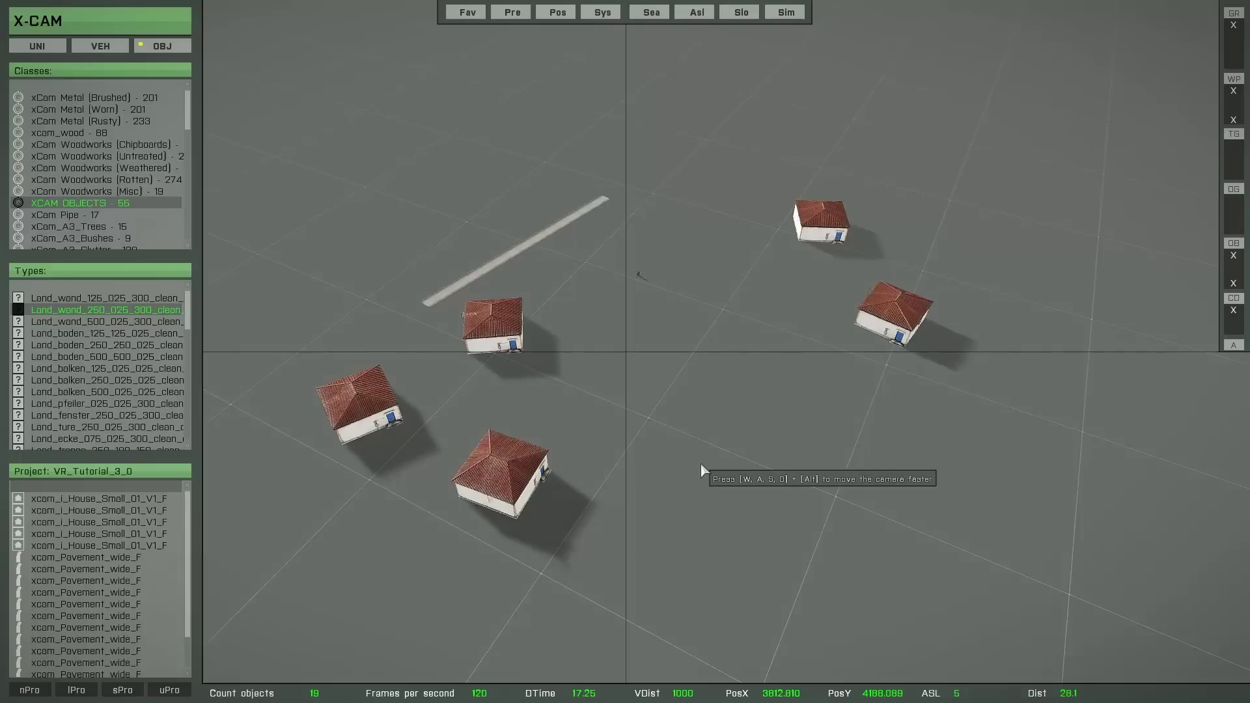
Try to place a Land_wand_250_025_300_clean_cnc wall piece at the front corner of the house beside its blue door.
{"action": "key", "text": "d"}
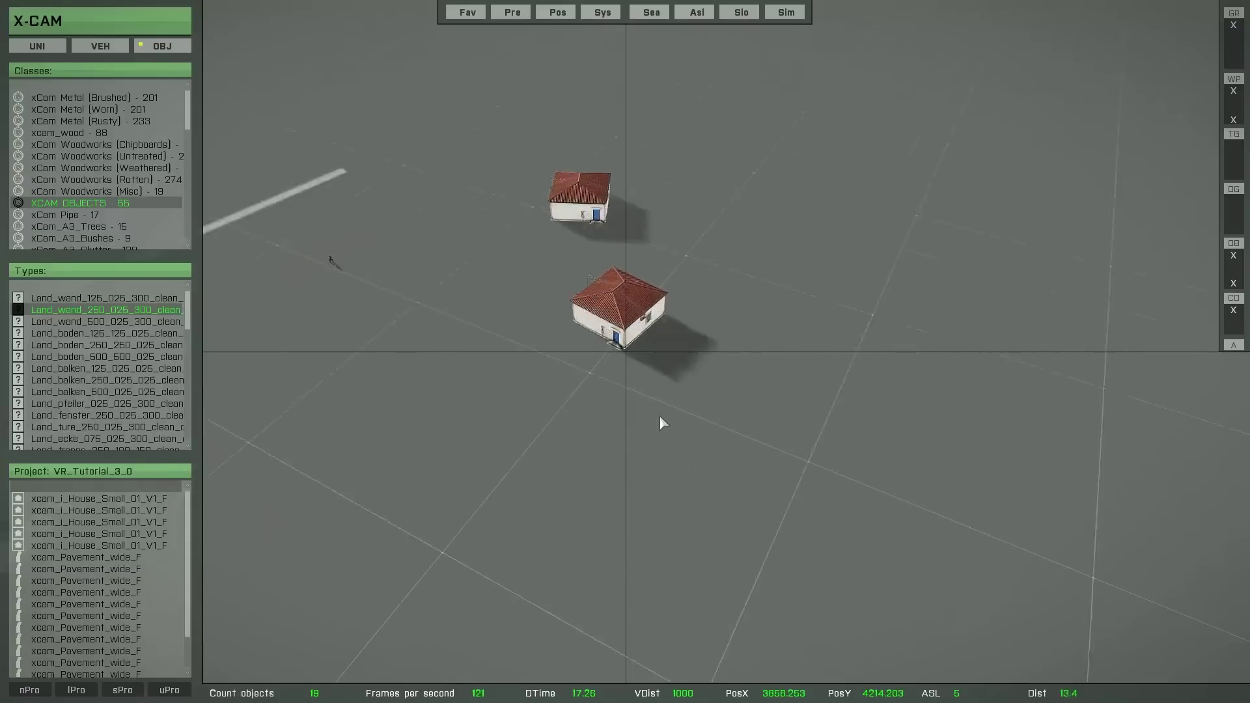
{"action": "scroll", "coordinate": [644, 419], "scroll_direction": "up", "scroll_amount": 6}
{"action": "mouse_move", "coordinate": [585, 452]}
{"action": "right_mouse_down"}
{"action": "mouse_move", "coordinate": [690, 396]}
{"action": "mouse_move", "coordinate": [702, 435]}
{"action": "mouse_move", "coordinate": [579, 459]}
{"action": "right_mouse_up"}
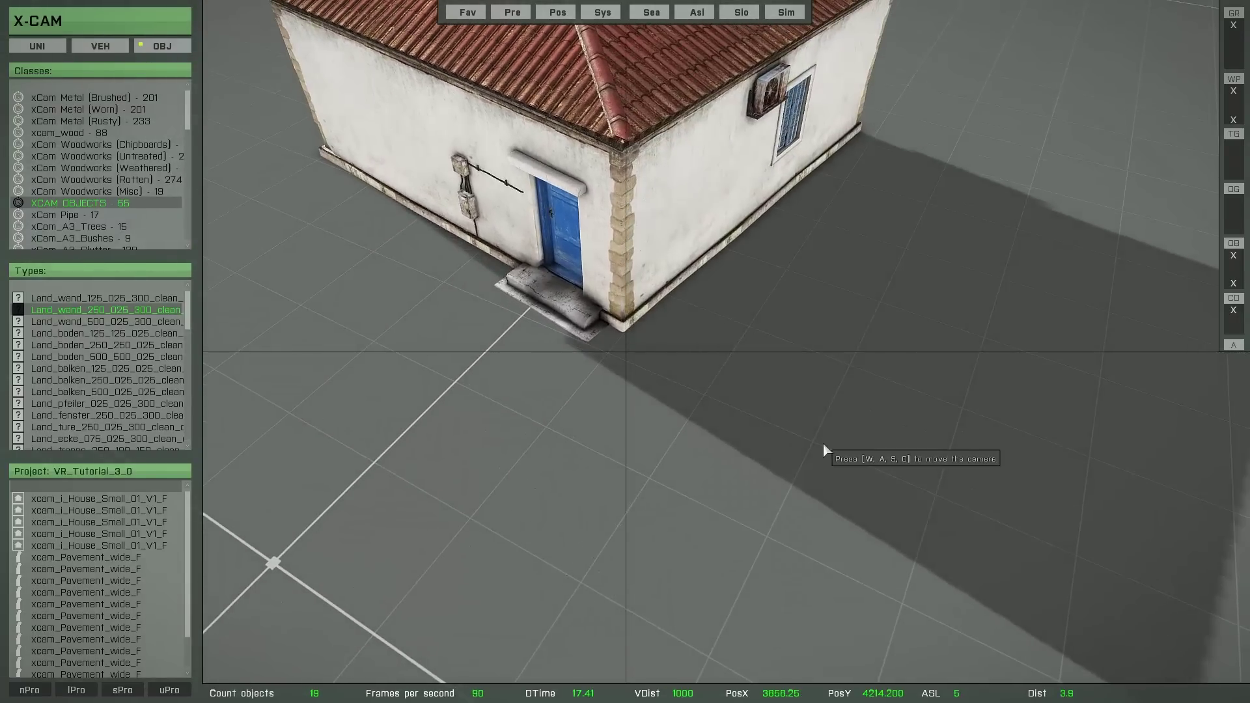
{"action": "scroll", "coordinate": [851, 379], "scroll_direction": "down", "scroll_amount": 3}
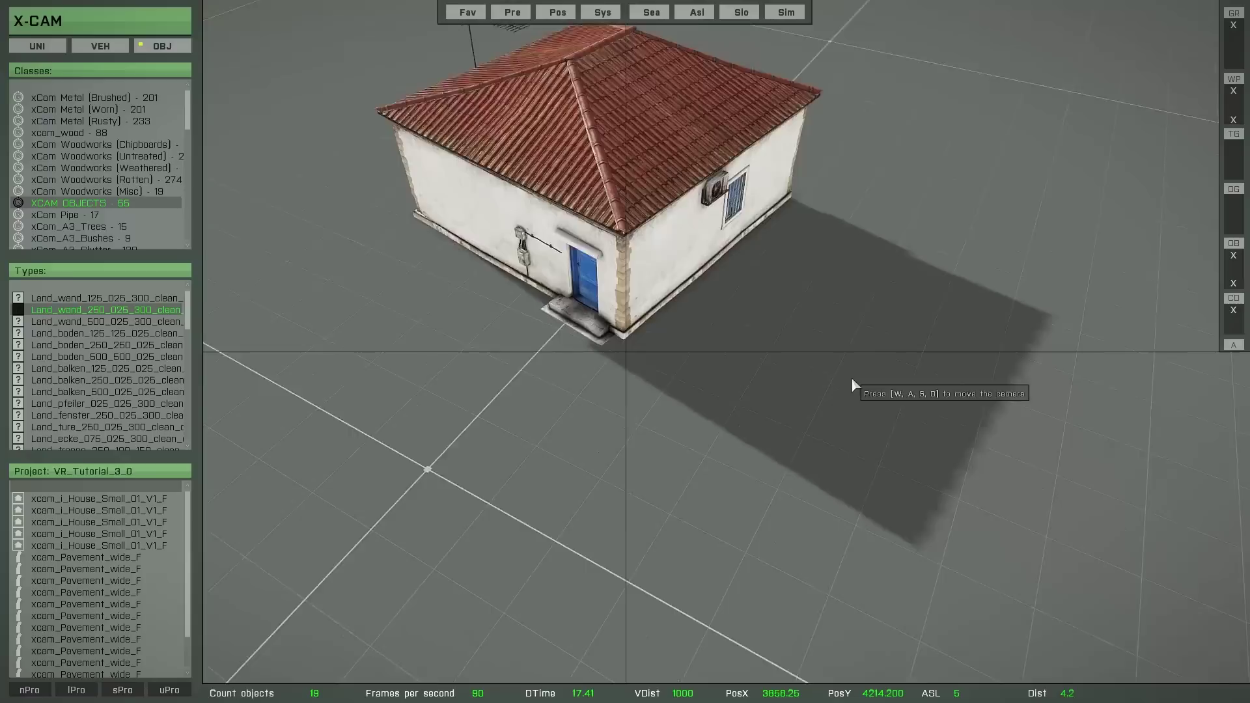
{"action": "scroll", "coordinate": [852, 379], "scroll_direction": "down", "scroll_amount": 2}
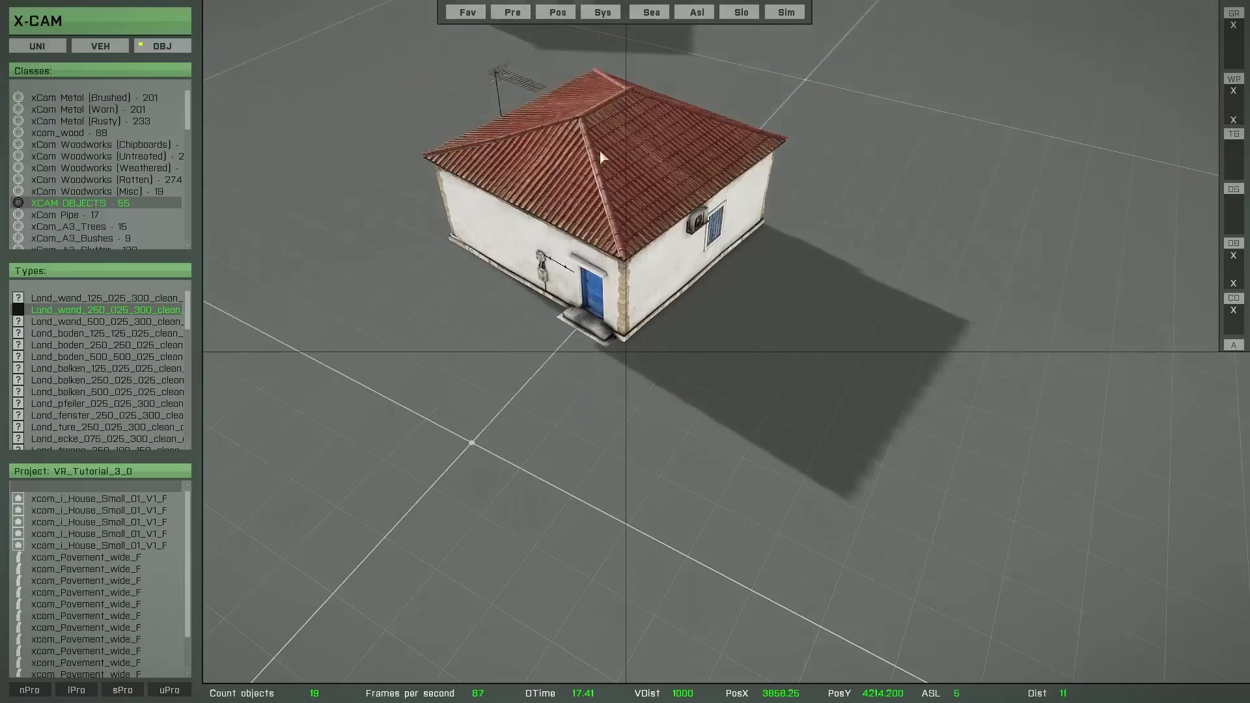
{"action": "right_click_drag", "start_coordinate": [823, 422], "coordinate": [735, 483]}
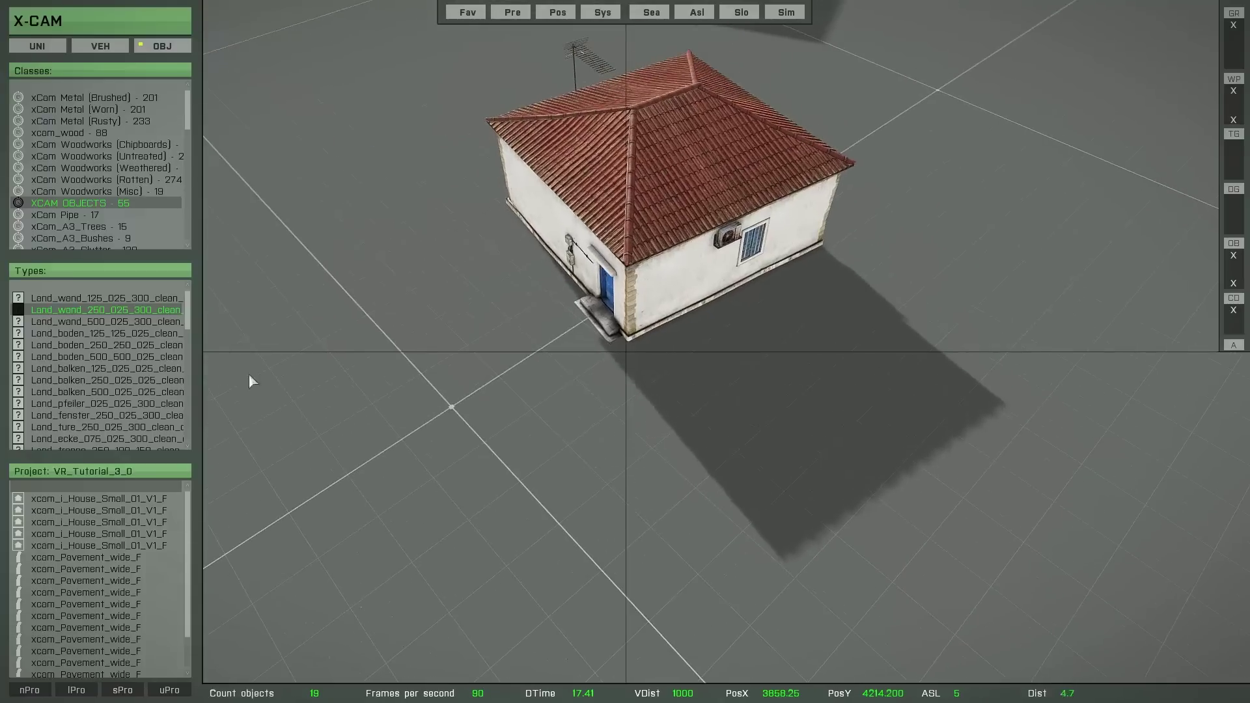
{"action": "left_click", "coordinate": [200, 314]}
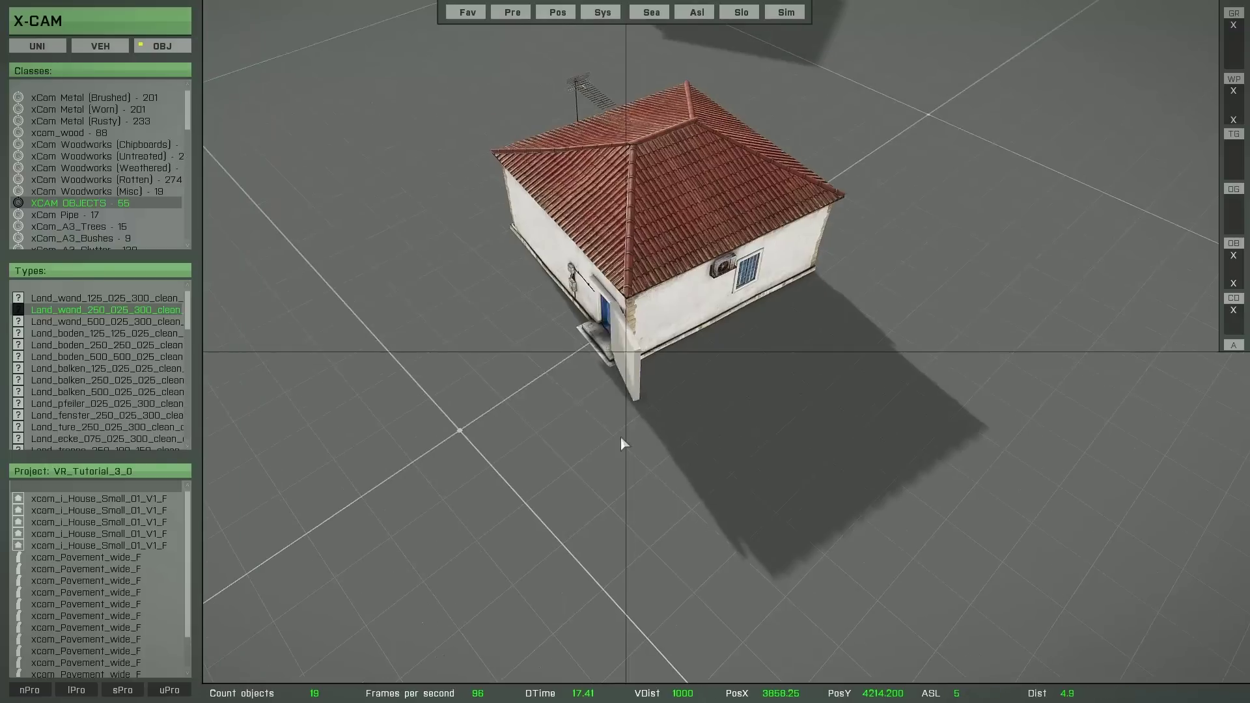
{"action": "right_click_drag", "start_coordinate": [745, 470], "coordinate": [619, 407]}
{"action": "left_click", "coordinate": [667, 424]}
{"action": "scroll", "coordinate": [606, 440], "scroll_direction": "up", "scroll_amount": 3}
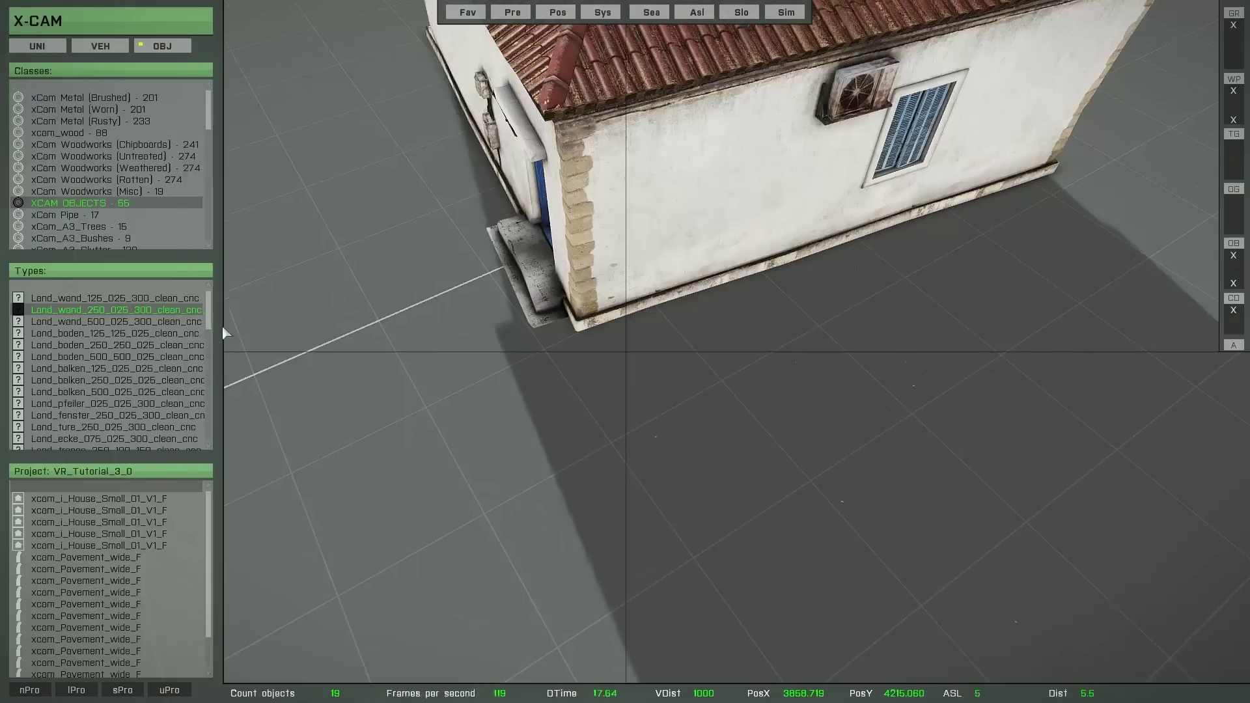
Place a Land_wand_250_025_300_clean_cnc piece in front of the house and match its rotation to the house's orientation.
{"action": "double_click", "coordinate": [162, 313]}
{"action": "left_click_drag", "start_coordinate": [562, 383], "coordinate": [559, 433]}
{"action": "scroll", "coordinate": [557, 431], "scroll_direction": "down", "scroll_amount": 5}
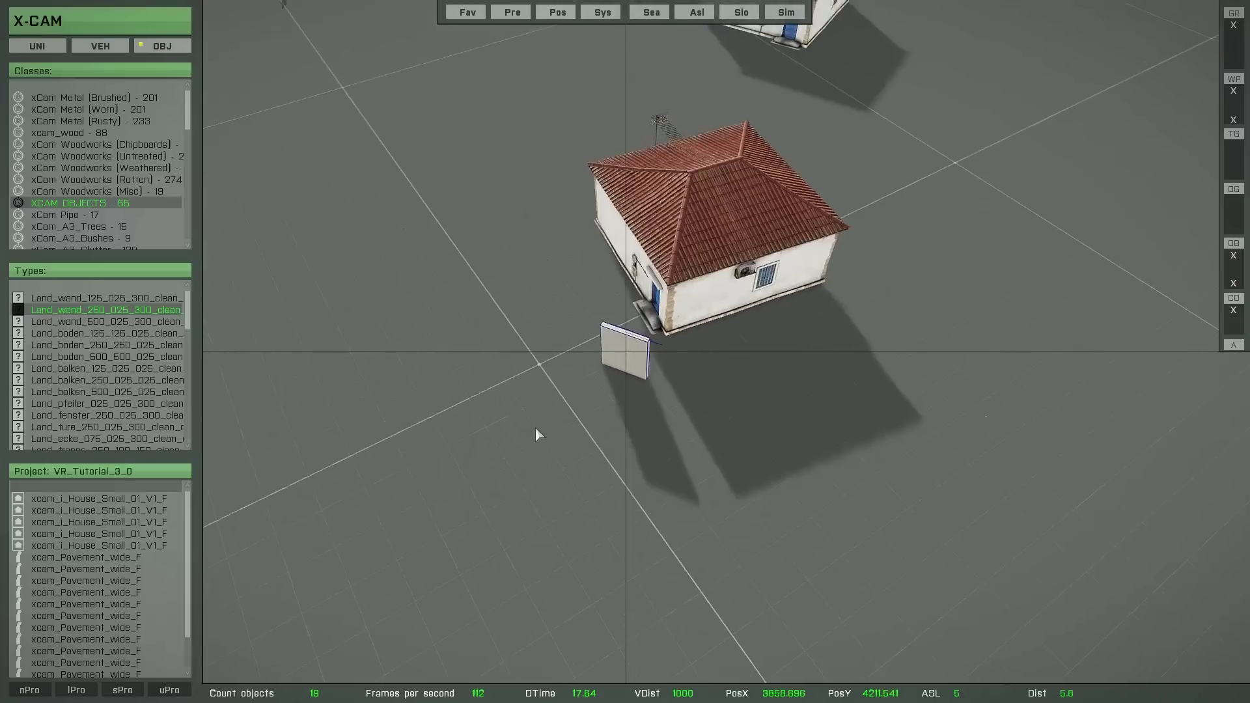
{"action": "right_click_drag", "start_coordinate": [535, 428], "coordinate": [698, 439]}
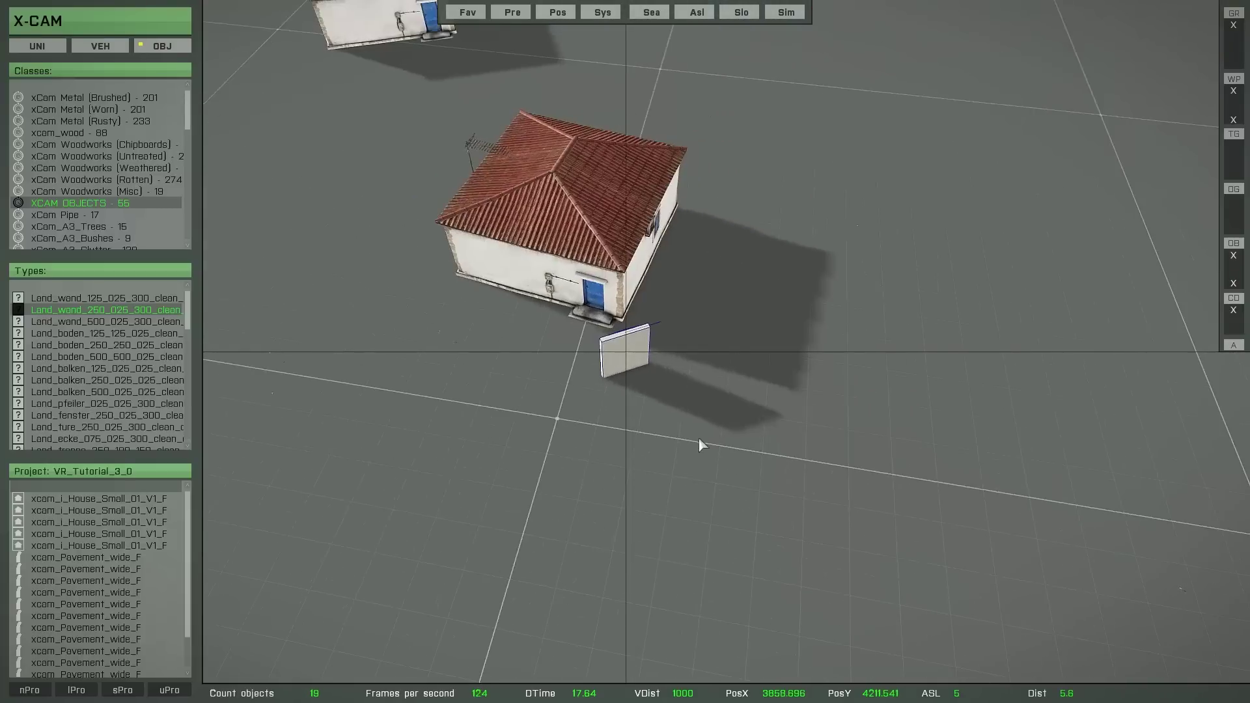
{"action": "scroll", "coordinate": [680, 442], "scroll_direction": "down", "scroll_amount": 5}
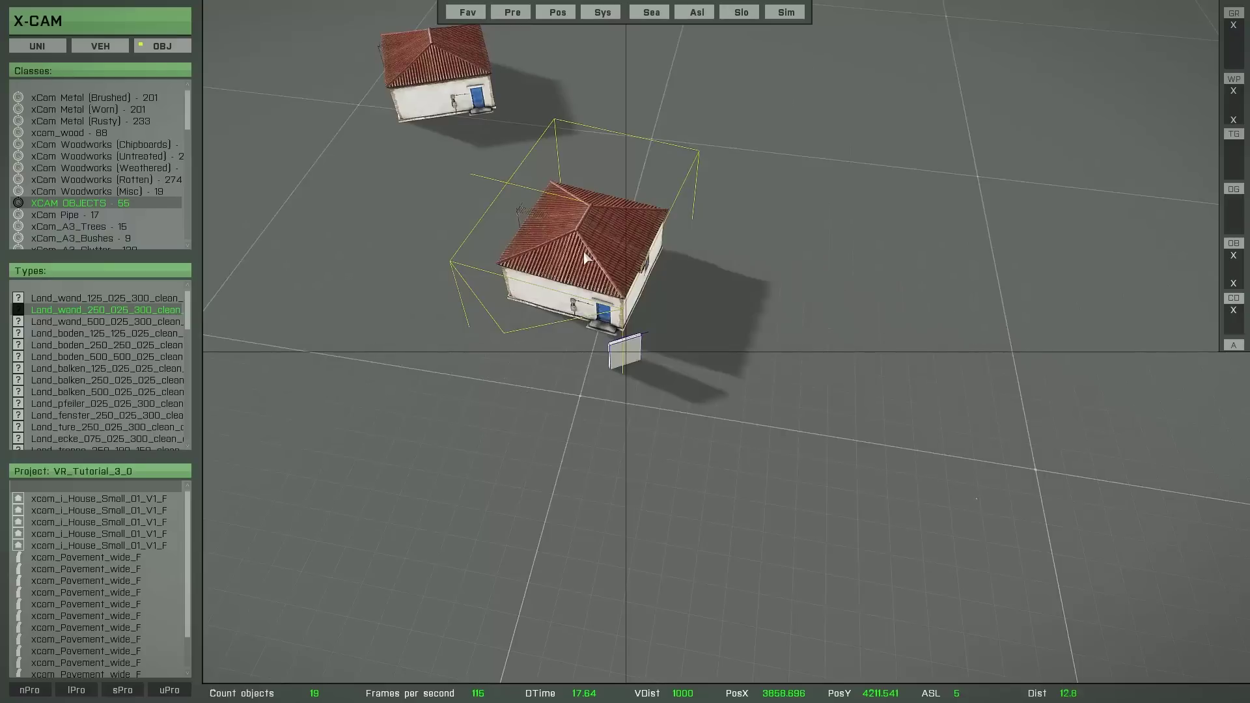
{"action": "scroll", "coordinate": [585, 254], "scroll_direction": "up", "scroll_amount": 3}
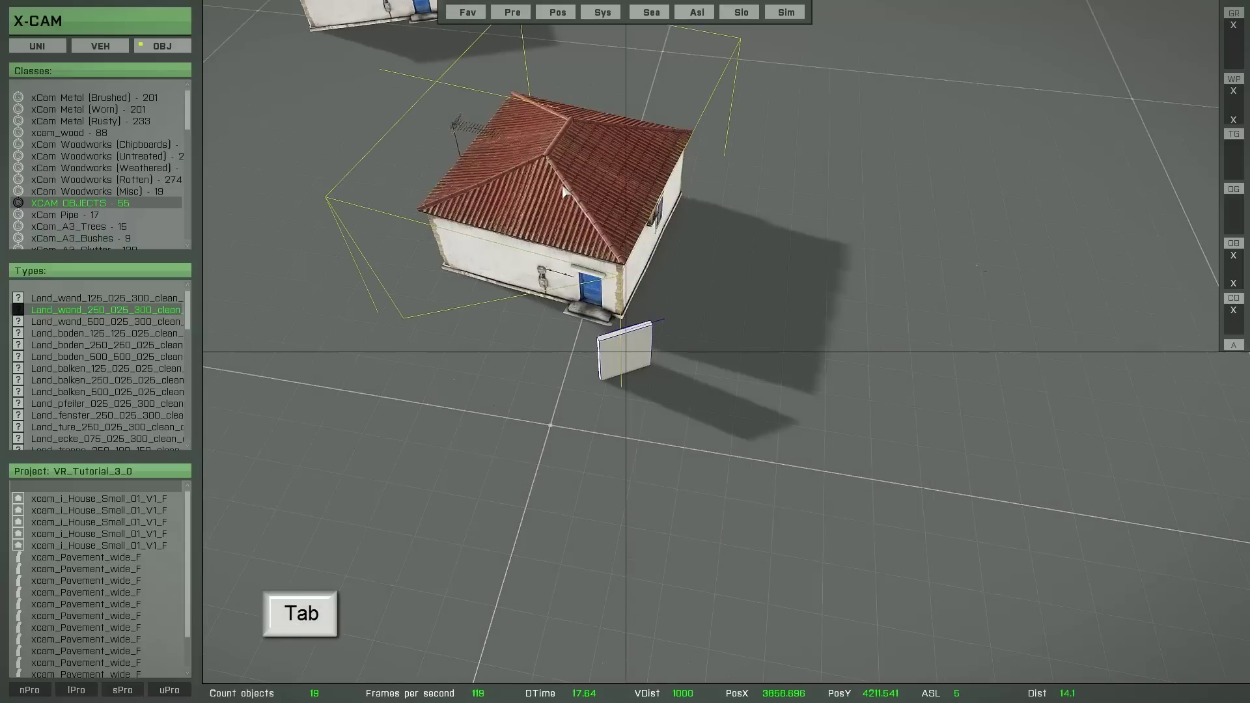
{"action": "key", "text": "Tab"}
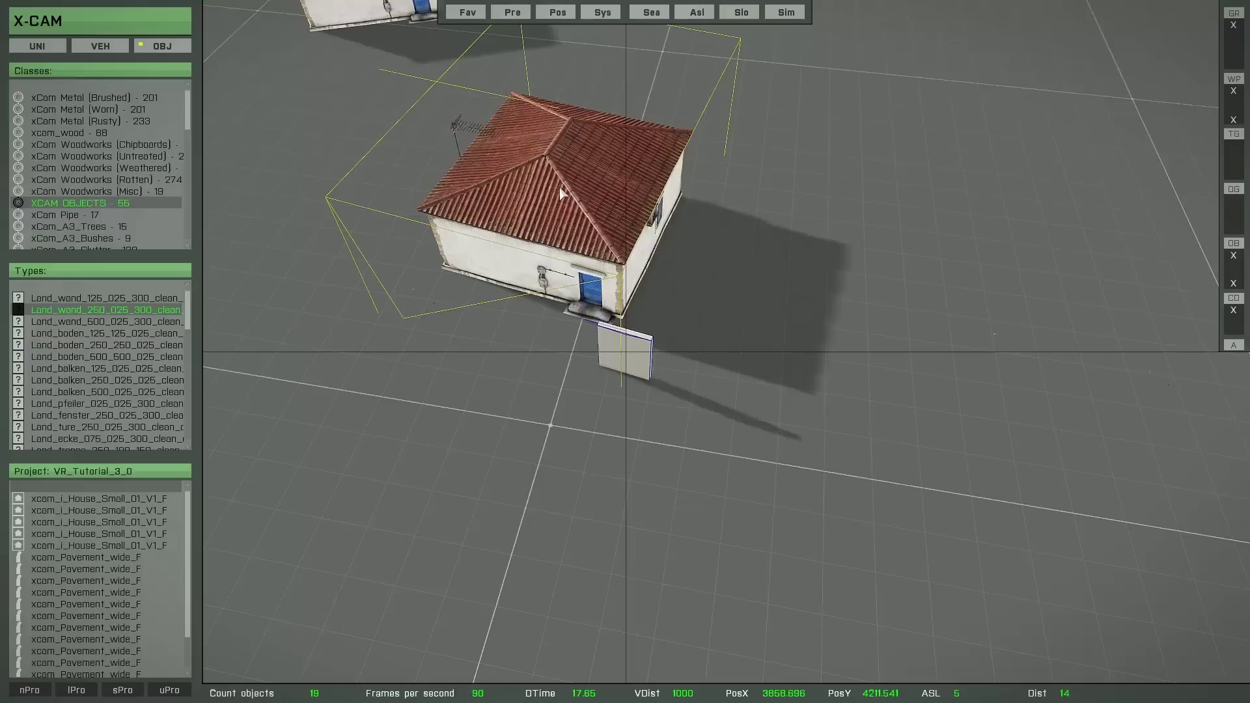
{"action": "key", "text": "Tab"}
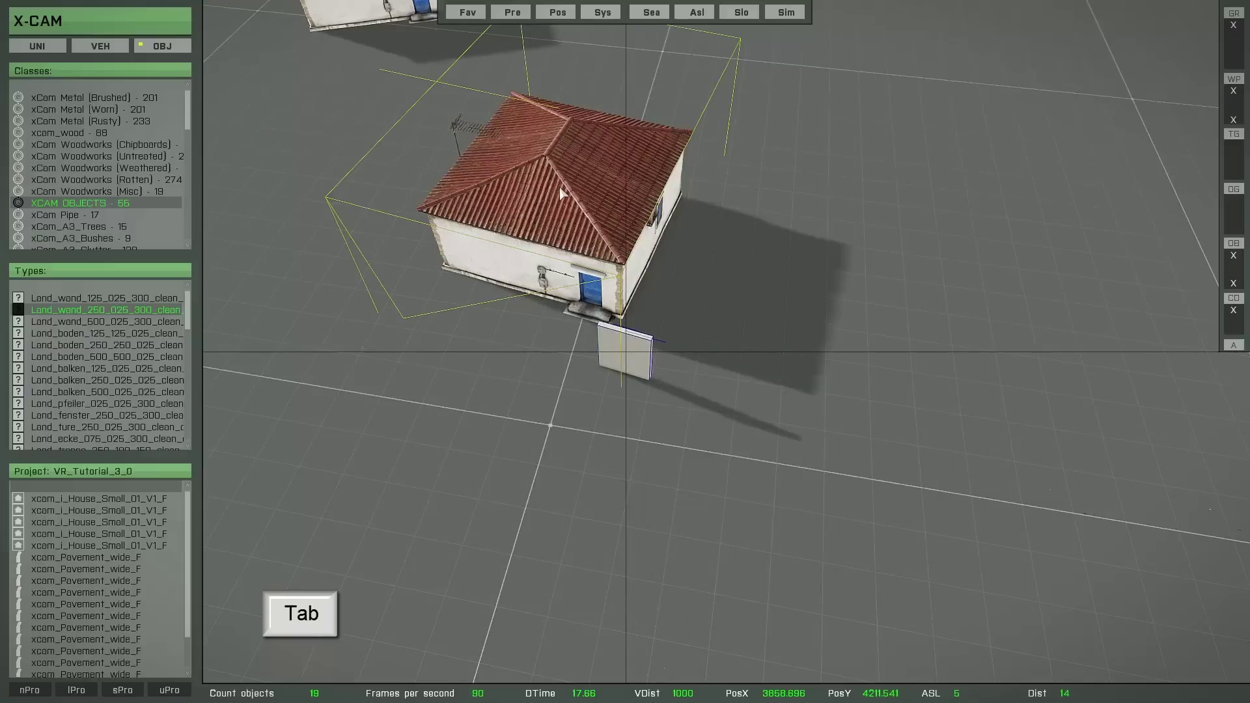
Move the aligned wall piece against the corner of the house beside the door.
{"action": "scroll", "coordinate": [562, 194], "scroll_direction": "up", "scroll_amount": 5}
{"action": "right_click_drag", "start_coordinate": [655, 318], "coordinate": [698, 366]}
{"action": "left_click_drag", "start_coordinate": [699, 362], "coordinate": [673, 282]}
{"action": "scroll", "coordinate": [589, 363], "scroll_direction": "down", "scroll_amount": 5}
{"action": "right_click_drag", "start_coordinate": [584, 362], "coordinate": [603, 374]}
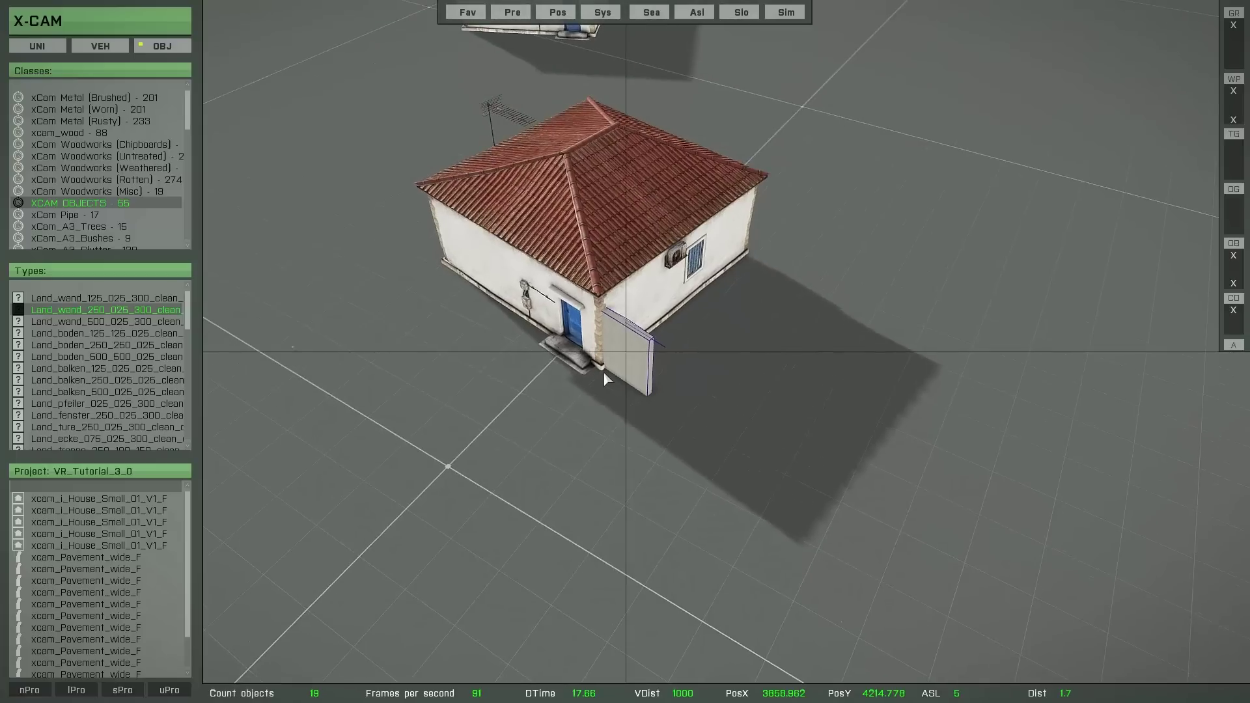
Extend the wall piece outward from the house corner with copies into a straight wall.
{"action": "key", "text": "Right"}
{"action": "key", "text": "Right"}
{"action": "key", "text": "Right"}
{"action": "key", "text": "Right"}
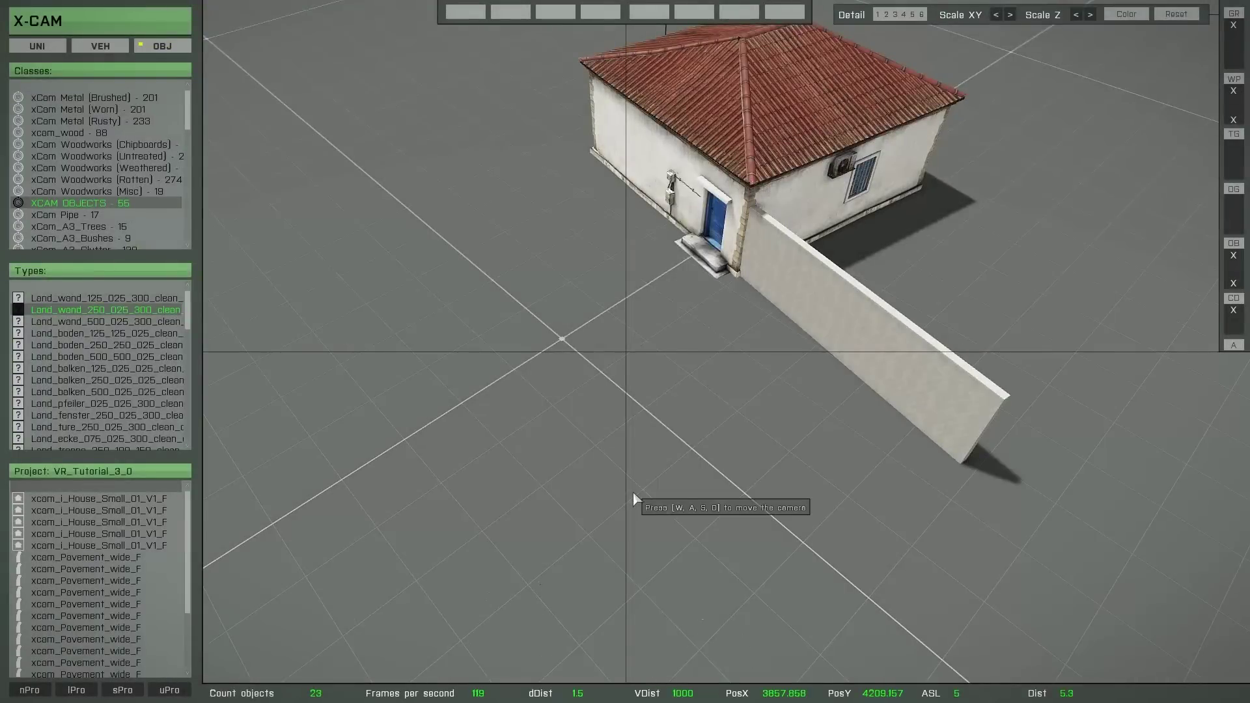
Place a new Land_wand_250_025_300_clean_cnc piece on the open ground near another house.
{"action": "scroll", "coordinate": [731, 427], "scroll_direction": "down", "scroll_amount": 3}
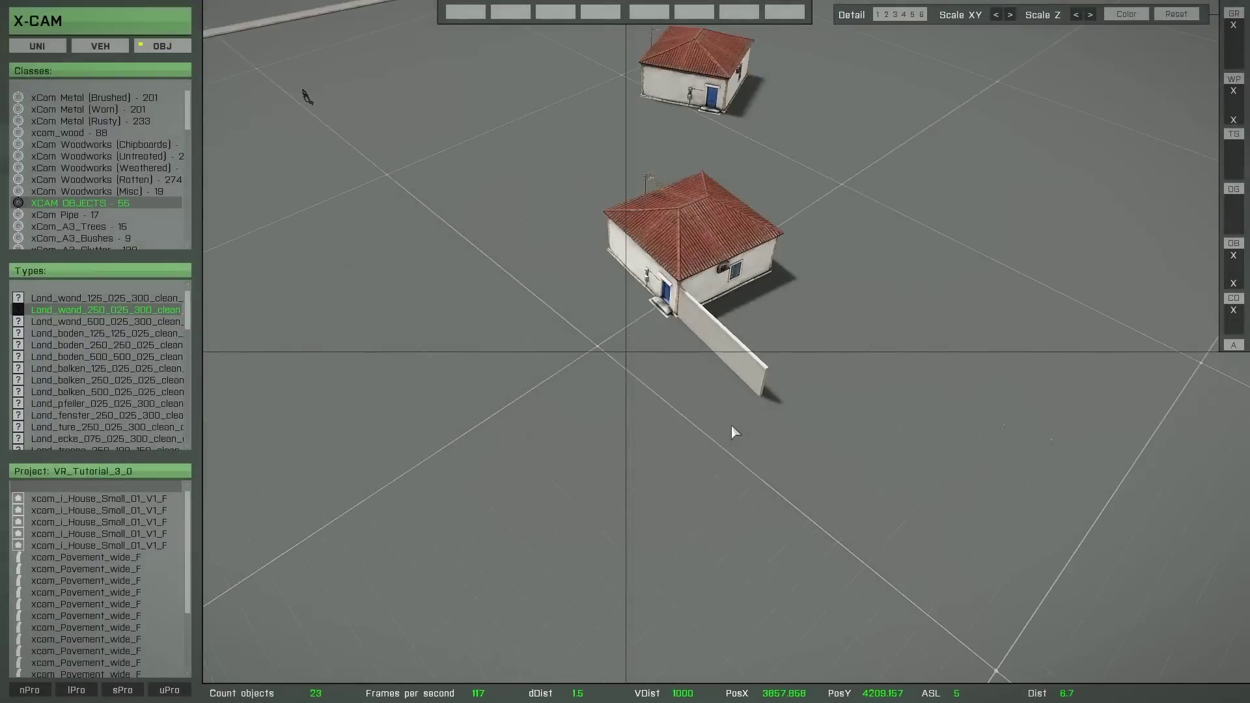
{"action": "key", "text": "w"}
{"action": "right_click_drag", "start_coordinate": [741, 419], "coordinate": [659, 423]}
{"action": "key", "text": "a"}
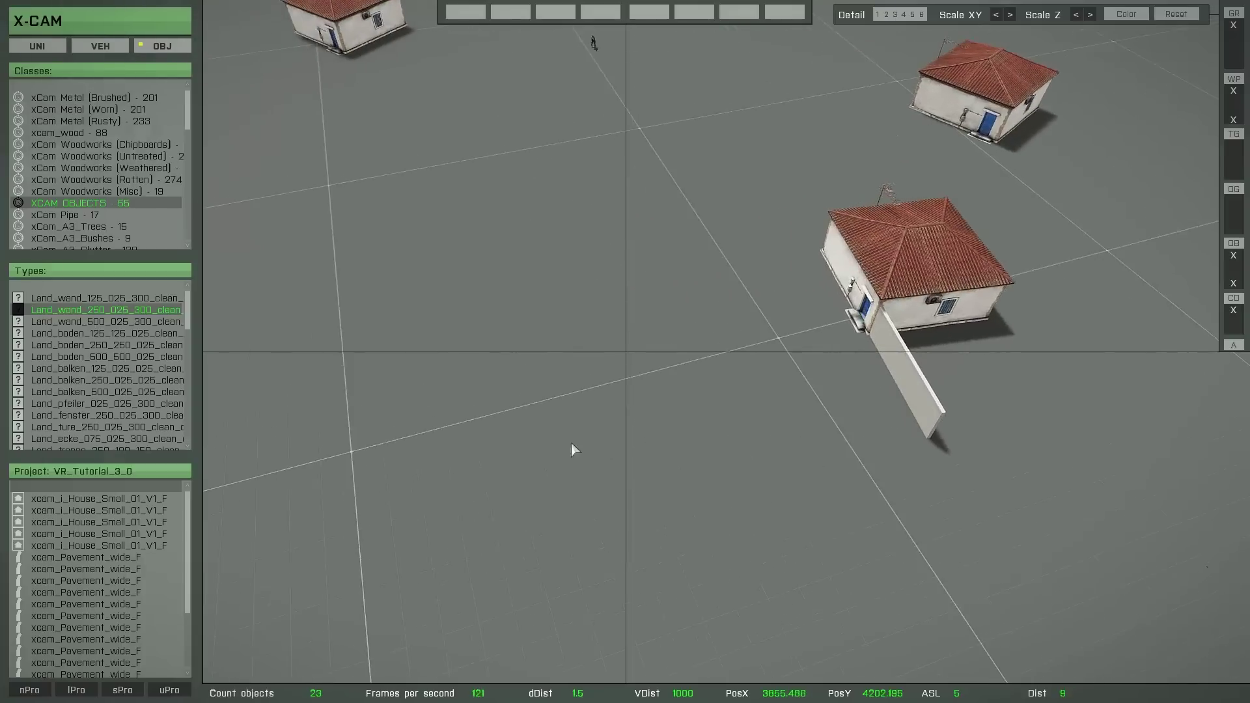
{"action": "key", "text": "w"}
{"action": "double_click", "coordinate": [150, 307]}
{"action": "key", "text": "w"}
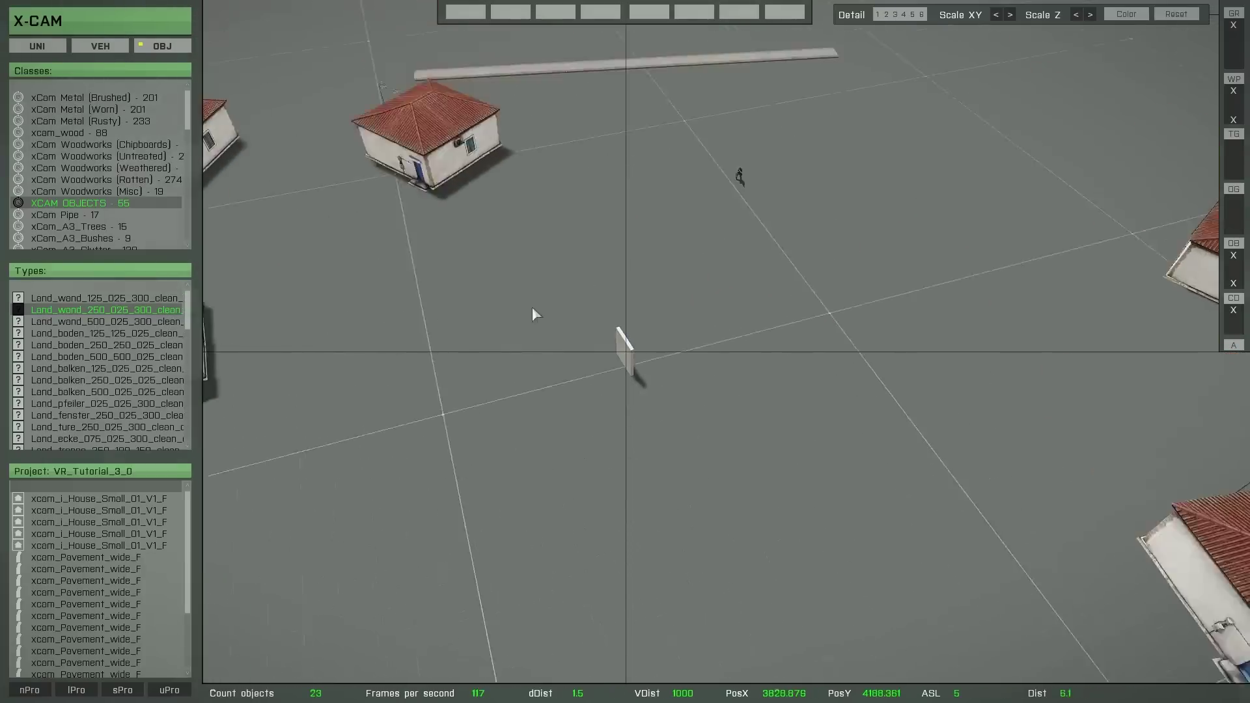
{"action": "right_click_drag", "start_coordinate": [684, 405], "coordinate": [558, 371]}
Match the new wall piece's rotation to the nearby house's orientation and move it to the house's front corner.
{"action": "left_click", "coordinate": [597, 250]}
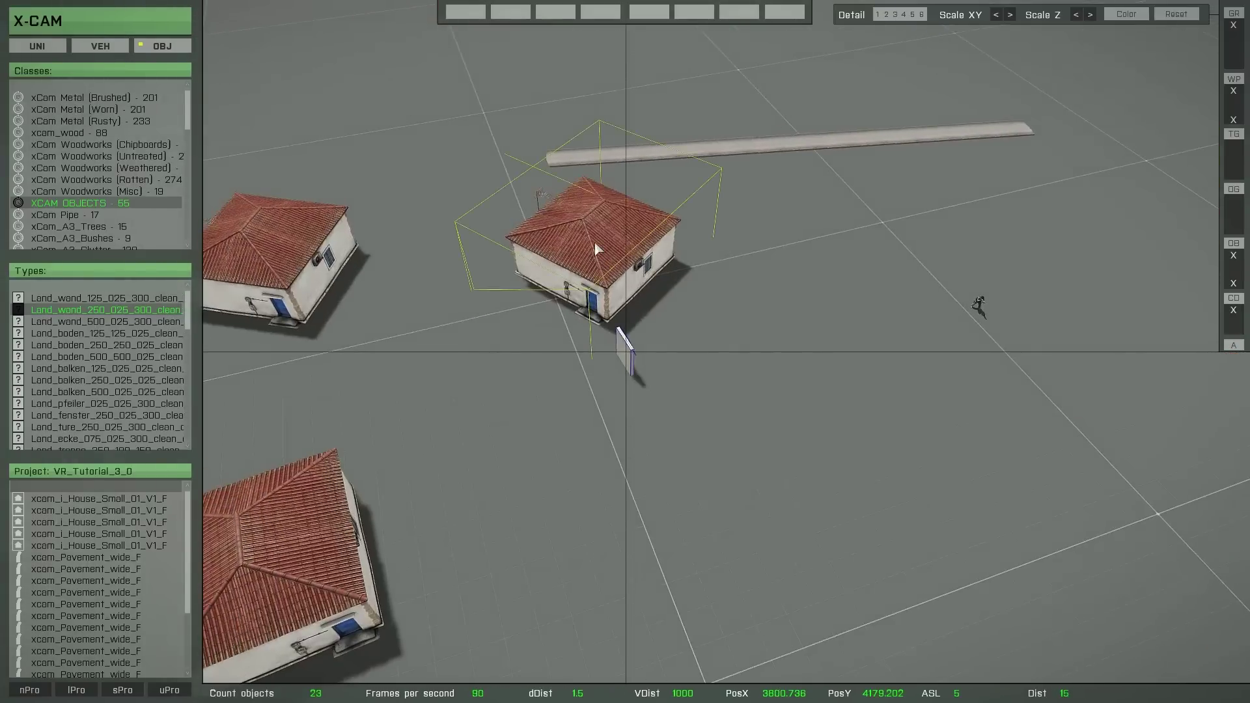
{"action": "scroll", "coordinate": [597, 250], "scroll_direction": "down", "scroll_amount": 5}
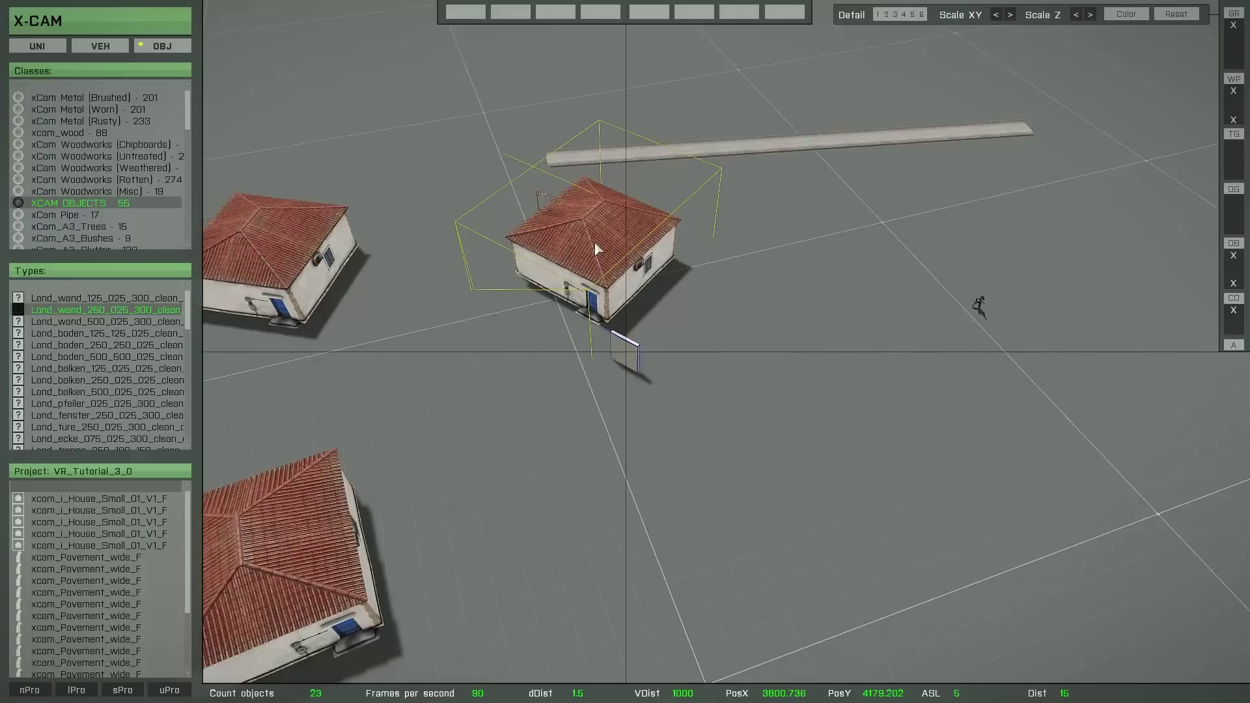
{"action": "scroll", "coordinate": [597, 249], "scroll_direction": "up", "scroll_amount": 3}
{"action": "key", "text": "w"}
{"action": "key", "text": "a"}
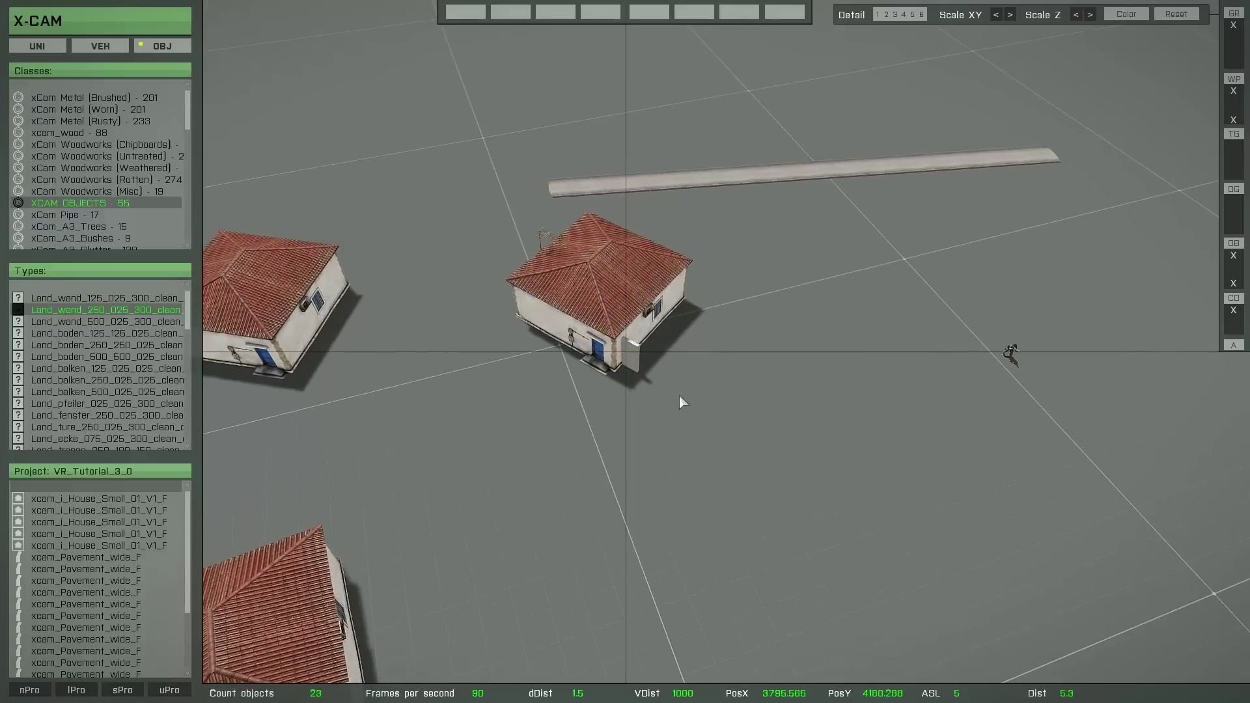
Extend the wall piece outward from the house's front corner with copies into a straight wall.
{"action": "left_click", "coordinate": [679, 399]}
{"action": "key", "text": "d"}
{"action": "key", "text": "s"}
{"action": "key", "text": "Right"}
{"action": "key", "text": "Right"}
{"action": "key", "text": "Right"}
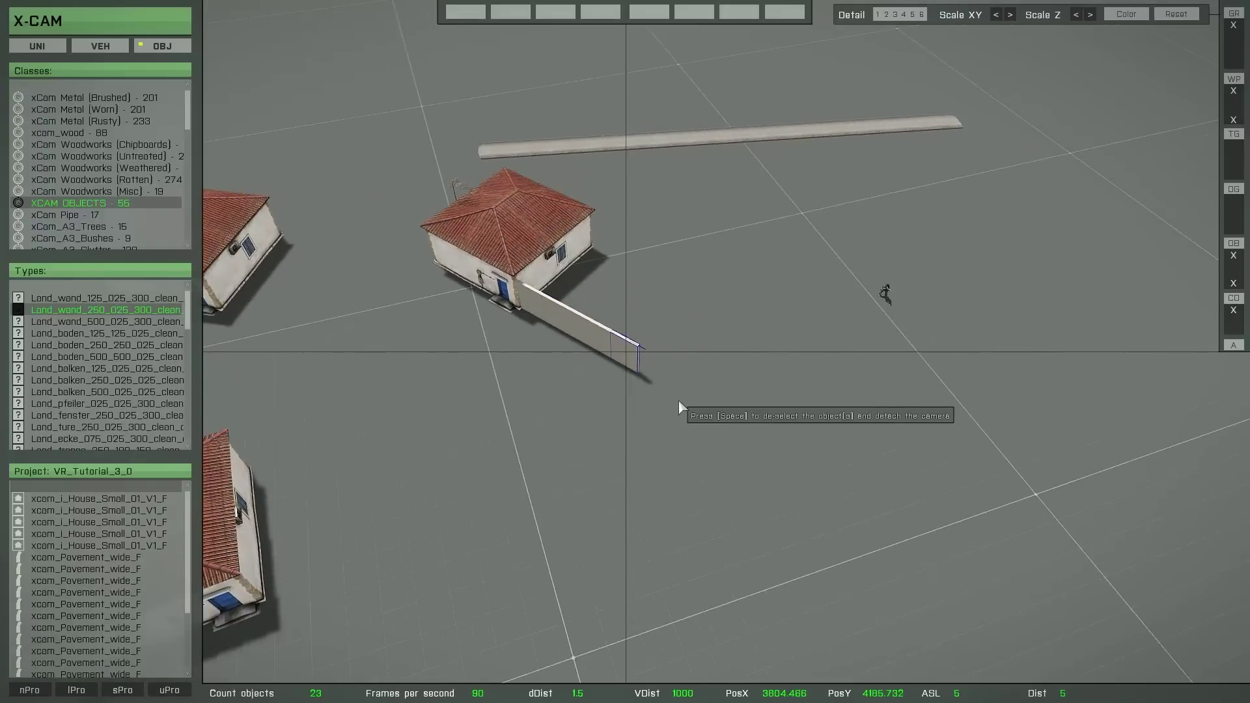
{"action": "key", "text": "space"}
Place a new Land_wand_250_025_300_clean_cnc piece near the door-side corner of the third house, which has no wall yet.
{"action": "key", "text": "s"}
{"action": "key", "text": "a"}
{"action": "right_click_drag", "start_coordinate": [583, 467], "coordinate": [618, 288]}
{"action": "key", "text": "r"}
{"action": "key", "text": "r"}
{"action": "key", "text": "r"}
{"action": "key", "text": "r"}
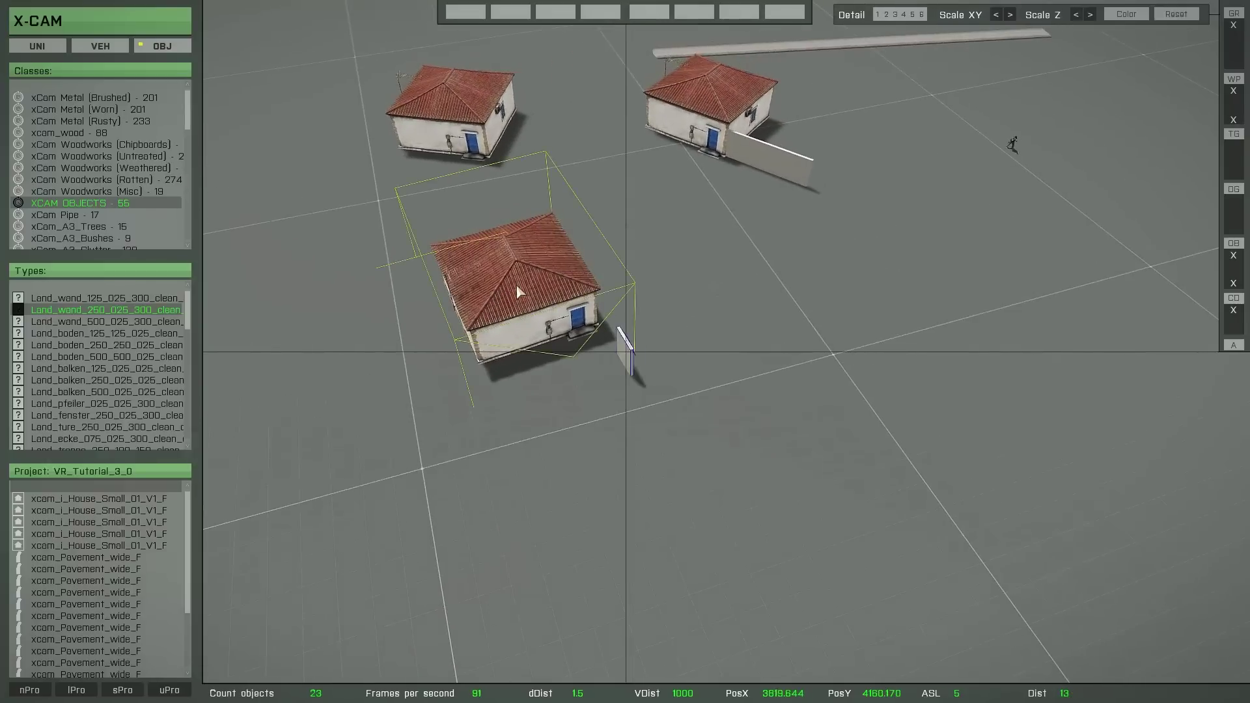
Match the new wall piece's rotation to the third house and set it against the corner beside the blue door.
{"action": "key", "text": "w"}
{"action": "key", "text": "d"}
{"action": "key", "text": "w"}
{"action": "key", "text": "a"}
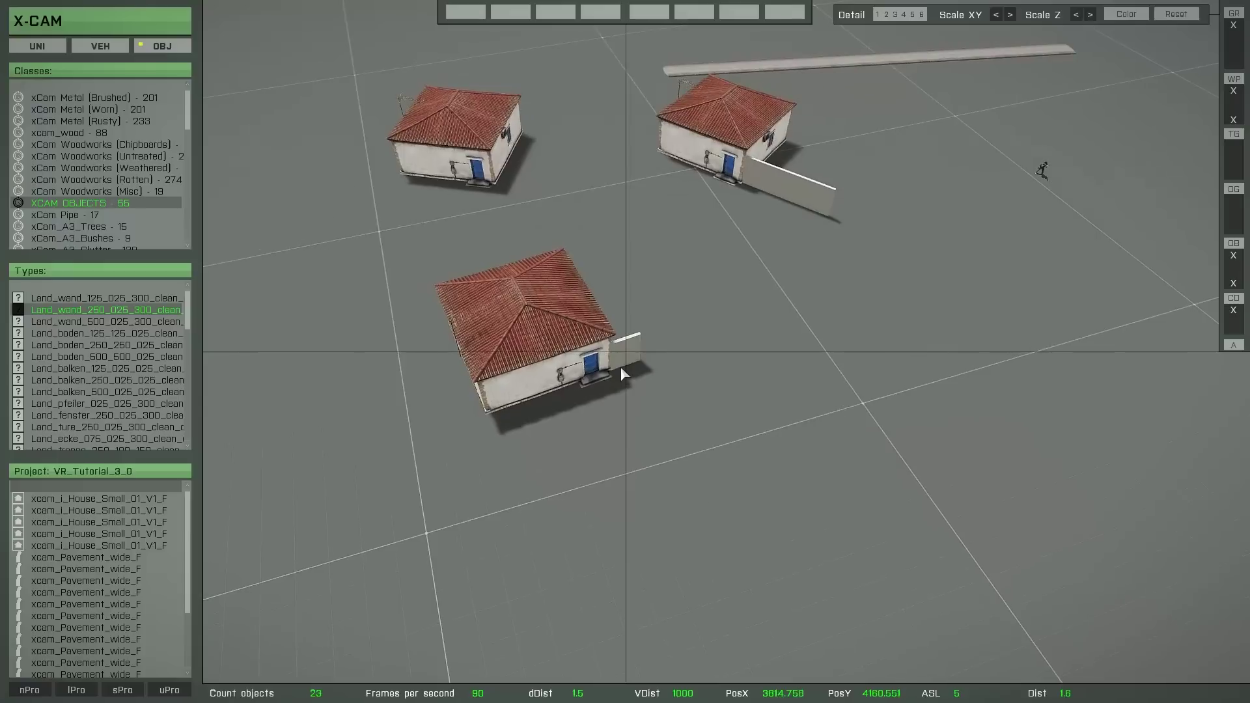
Extend the third house's wall piece outward from the corner with copies in line with its front, and deselect it.
{"action": "left_click", "coordinate": [619, 366]}
{"action": "key", "text": "Right"}
{"action": "key", "text": "Right"}
{"action": "key", "text": "Right"}
{"action": "key", "text": "Right"}
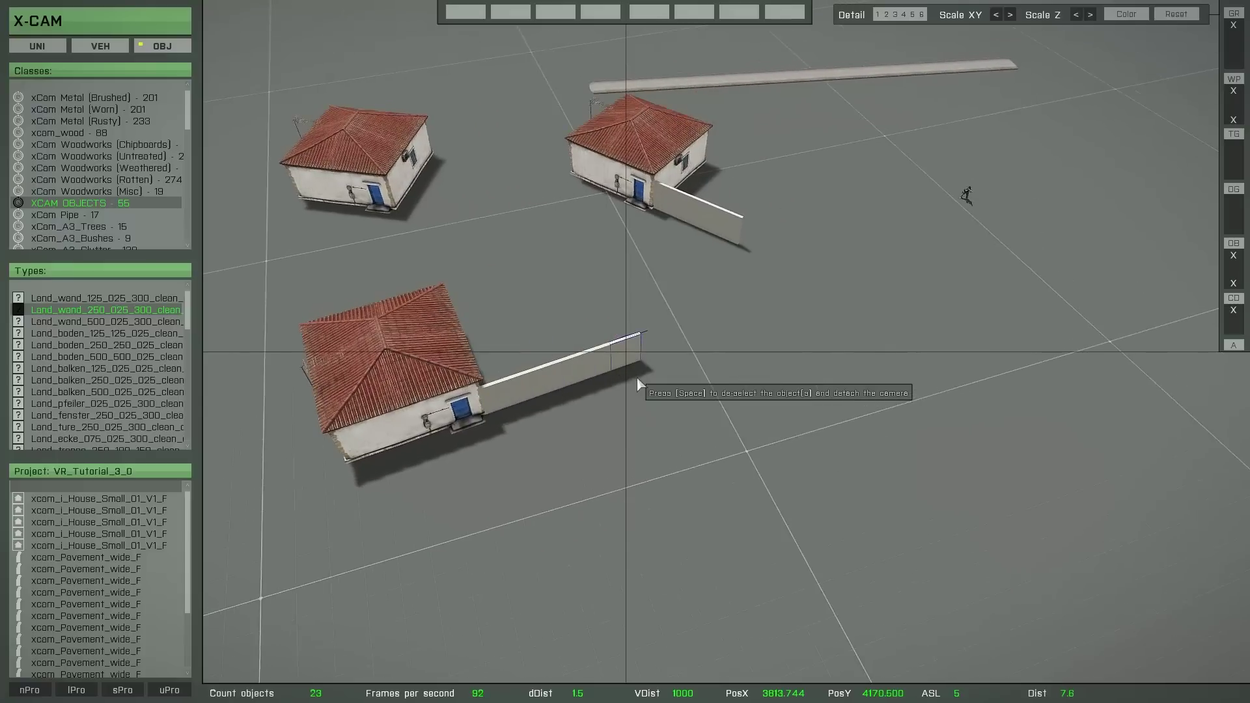
{"action": "key", "text": "space"}
Place a new Land_wand_250_025_300_clean_cnc piece at the end of the long pavement strip, aligned with the strip's direction.
{"action": "scroll", "coordinate": [654, 392], "scroll_direction": "down", "scroll_amount": 3}
{"action": "key", "text": "w"}
{"action": "right_click_drag", "start_coordinate": [629, 393], "coordinate": [746, 414]}
{"action": "scroll", "coordinate": [747, 422], "scroll_direction": "down", "scroll_amount": 5}
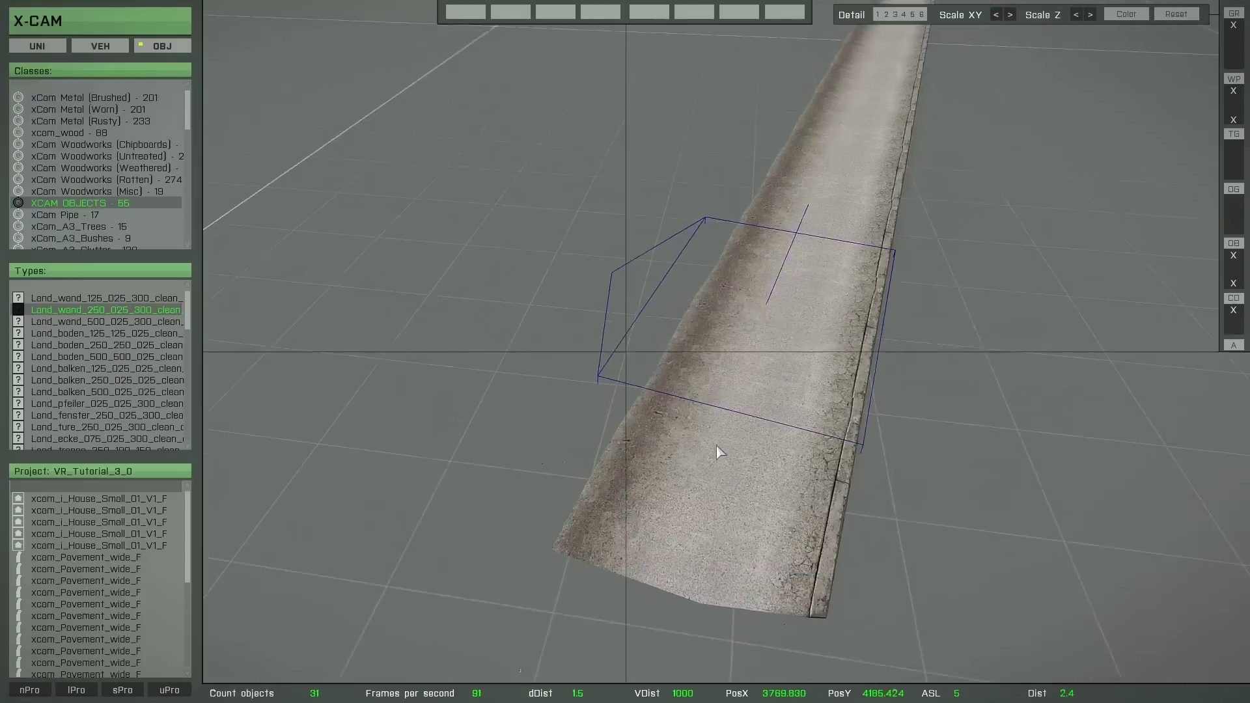
{"action": "double_click", "coordinate": [119, 316]}
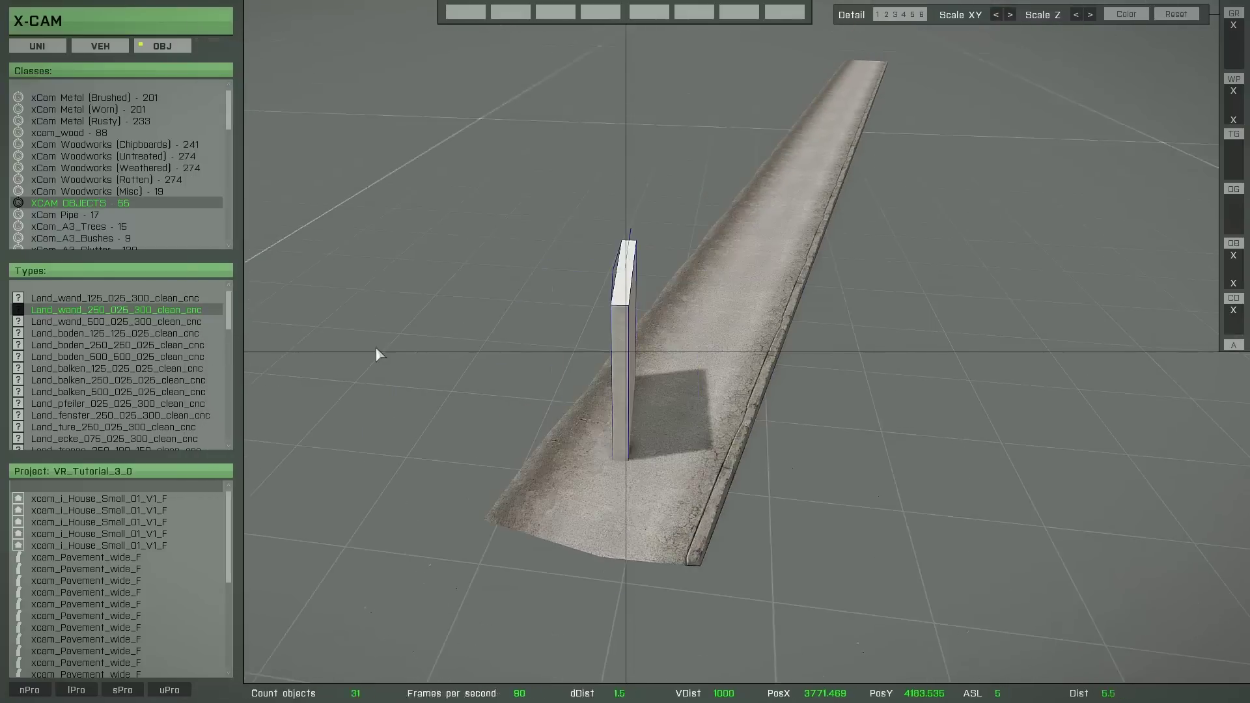
{"action": "right_click_drag", "start_coordinate": [379, 351], "coordinate": [584, 455]}
{"action": "scroll", "coordinate": [464, 219], "scroll_direction": "up", "scroll_amount": 2}
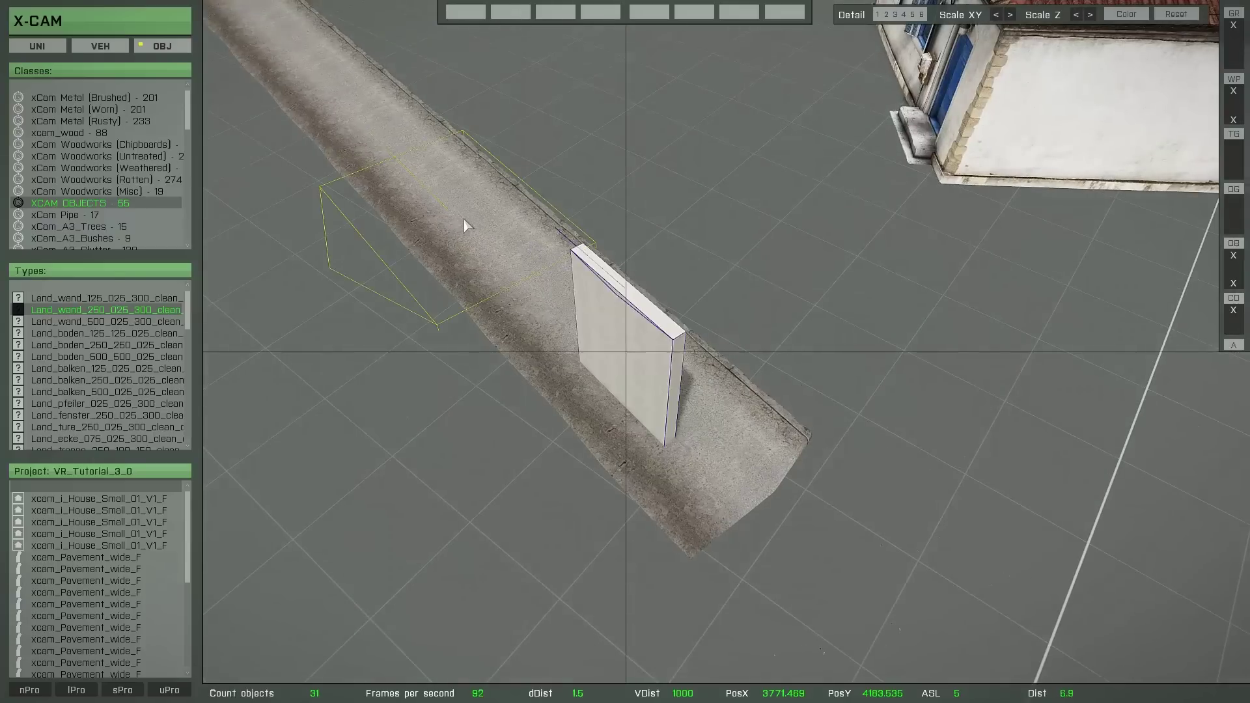
Move the wall piece to the pavement's curb edge and extend it with copies into a wall along the whole strip.
{"action": "left_click_drag", "start_coordinate": [547, 385], "coordinate": [649, 384]}
{"action": "key", "text": "Left"}
{"action": "key", "text": "Left"}
{"action": "key", "text": "Left"}
{"action": "key", "text": "Left"}
{"action": "key", "text": "Left"}
{"action": "key", "text": "Left"}
{"action": "key", "text": "Left"}
{"action": "key", "text": "Left"}
{"action": "key", "text": "Left"}
{"action": "key", "text": "Left"}
{"action": "key", "text": "Left"}
{"action": "key", "text": "Left"}
{"action": "key", "text": "Left"}
{"action": "key", "text": "Left"}
{"action": "key", "text": "Left"}
{"action": "key", "text": "Left"}
{"action": "key", "text": "Left"}
{"action": "key", "text": "Left"}
{"action": "key", "text": "Left"}
{"action": "key", "text": "Left"}
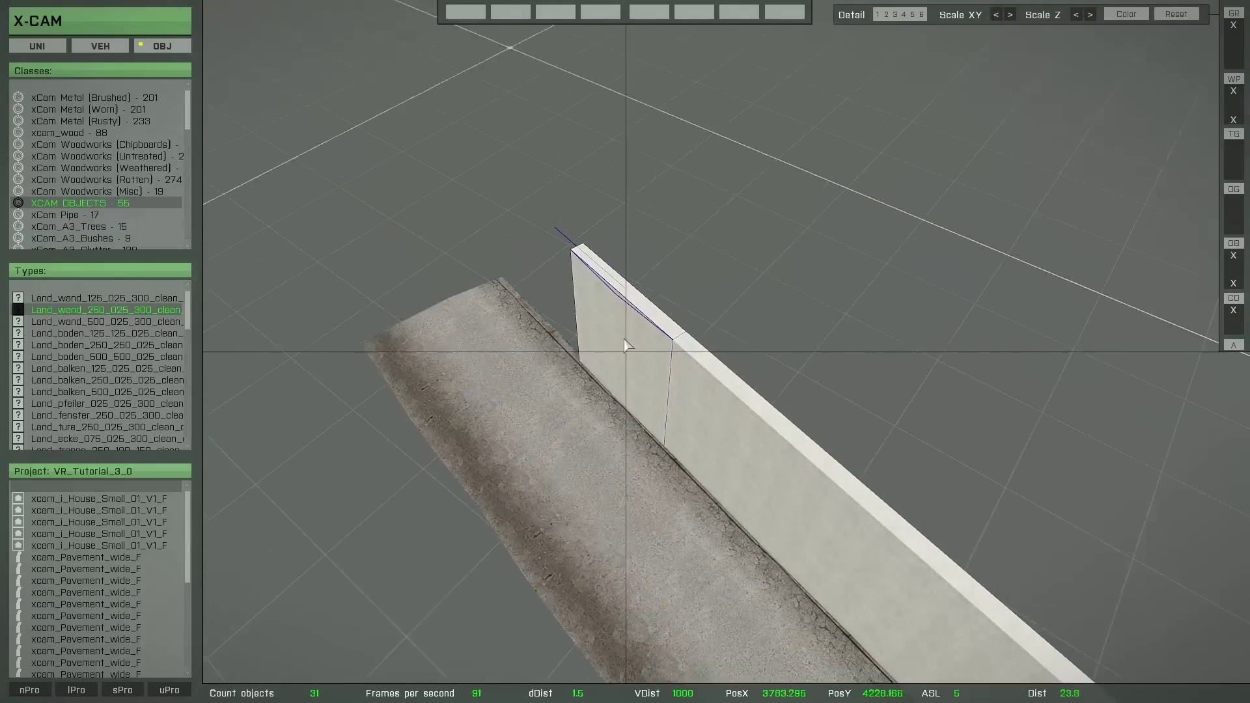
{"action": "right_click_drag", "start_coordinate": [571, 402], "coordinate": [681, 460]}
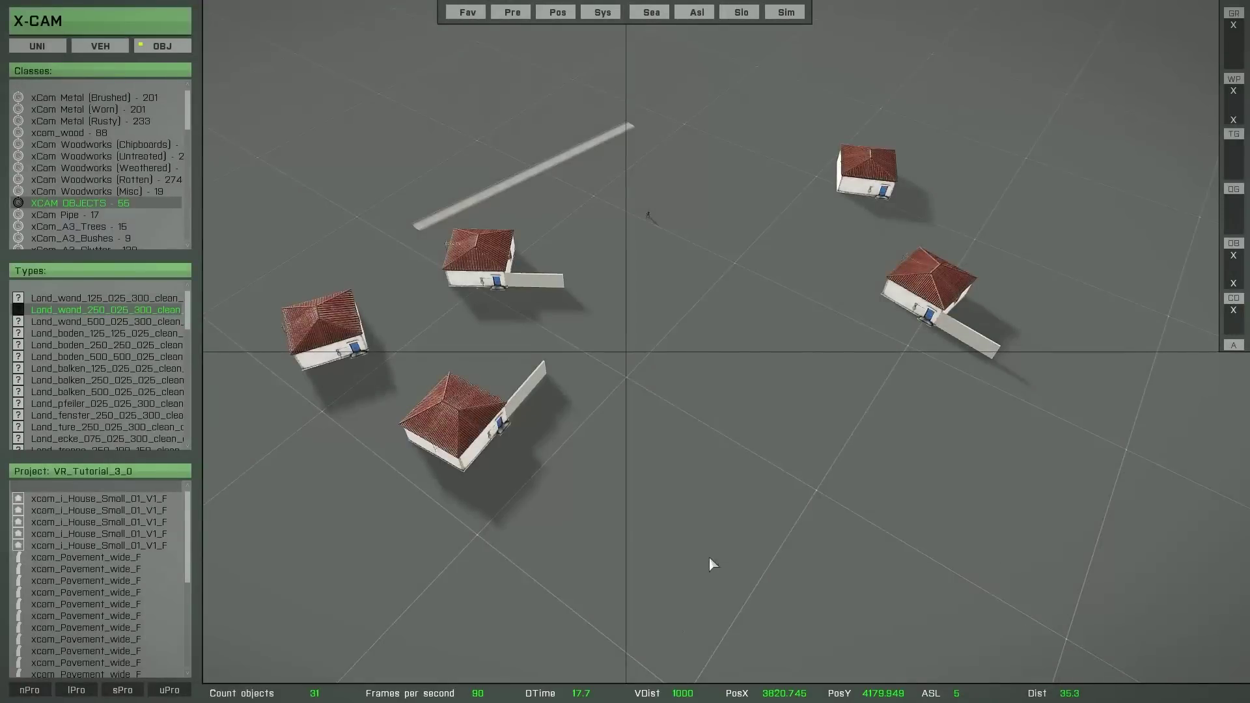
Copy the outer end piece of a house's wall beyond its end and rotate the copy crosswise to the wall.
{"action": "right_click_drag", "start_coordinate": [815, 555], "coordinate": [698, 561]}
{"action": "scroll", "coordinate": [670, 548], "scroll_direction": "up", "scroll_amount": 5}
{"action": "scroll", "coordinate": [665, 547], "scroll_direction": "up", "scroll_amount": 4}
{"action": "key", "text": "w"}
{"action": "scroll", "coordinate": [637, 446], "scroll_direction": "down", "scroll_amount": 3}
{"action": "right_click_drag", "start_coordinate": [634, 454], "coordinate": [606, 463]}
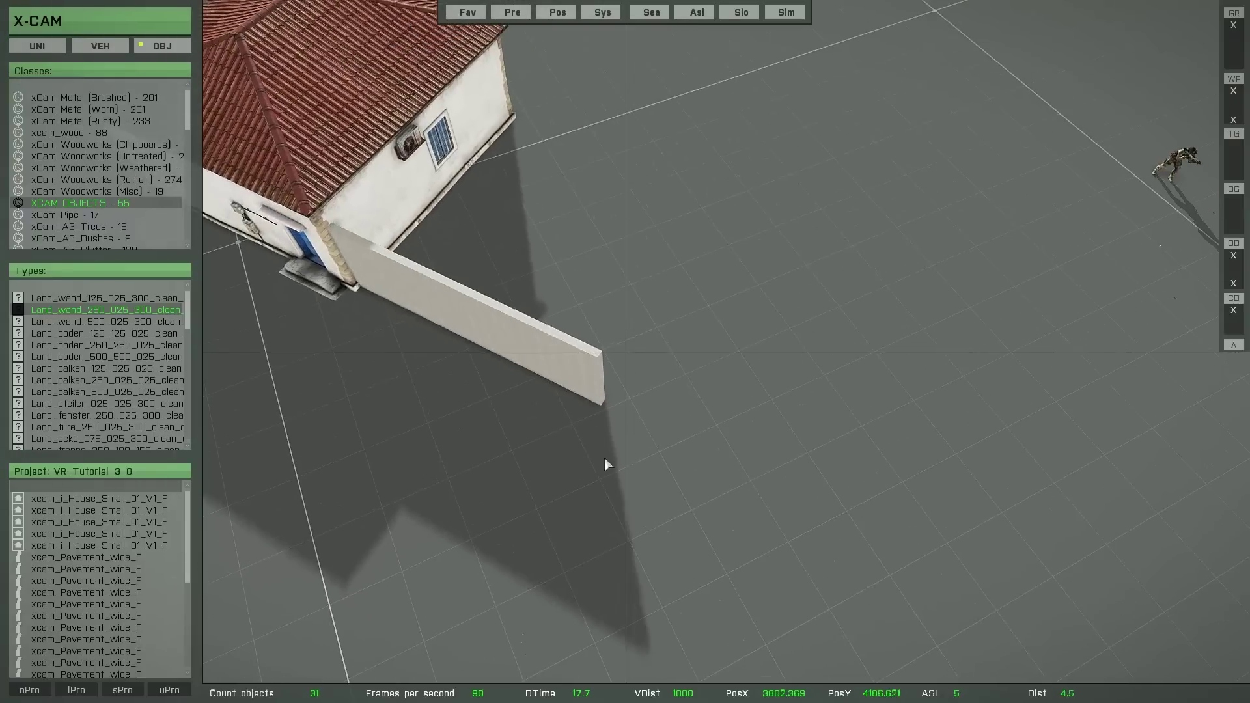
{"action": "left_click", "coordinate": [573, 360]}
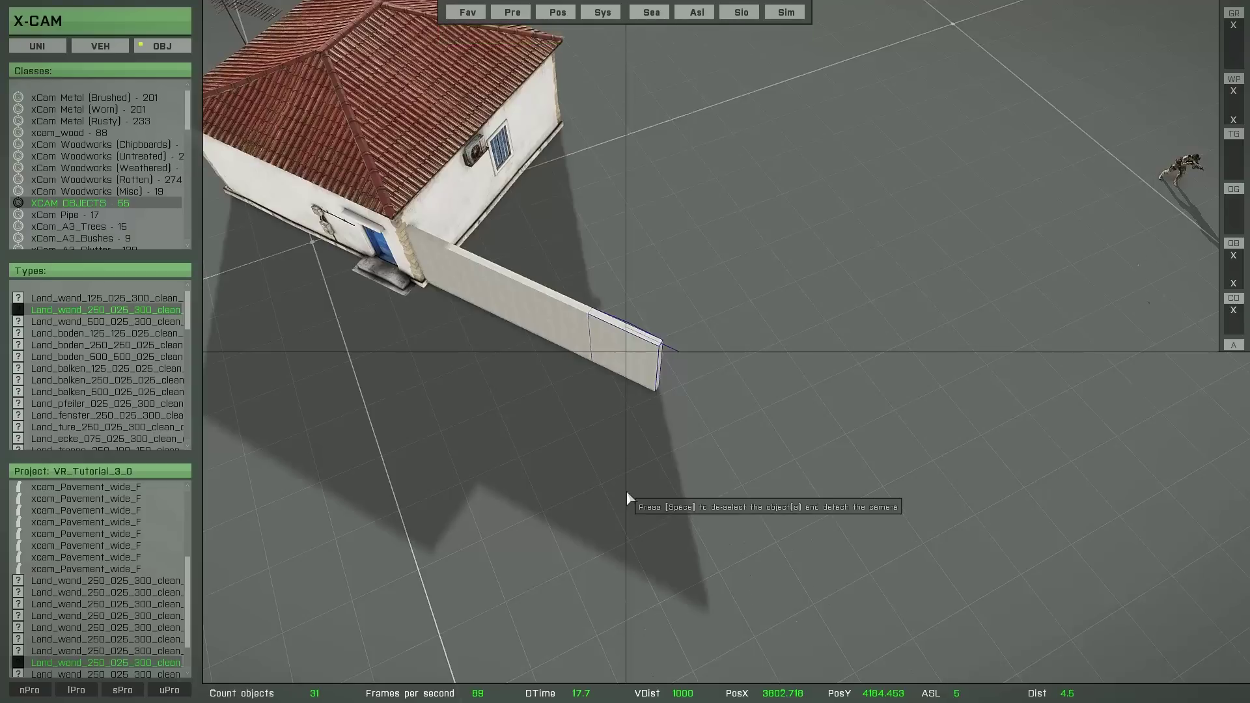
{"action": "key", "text": "c"}
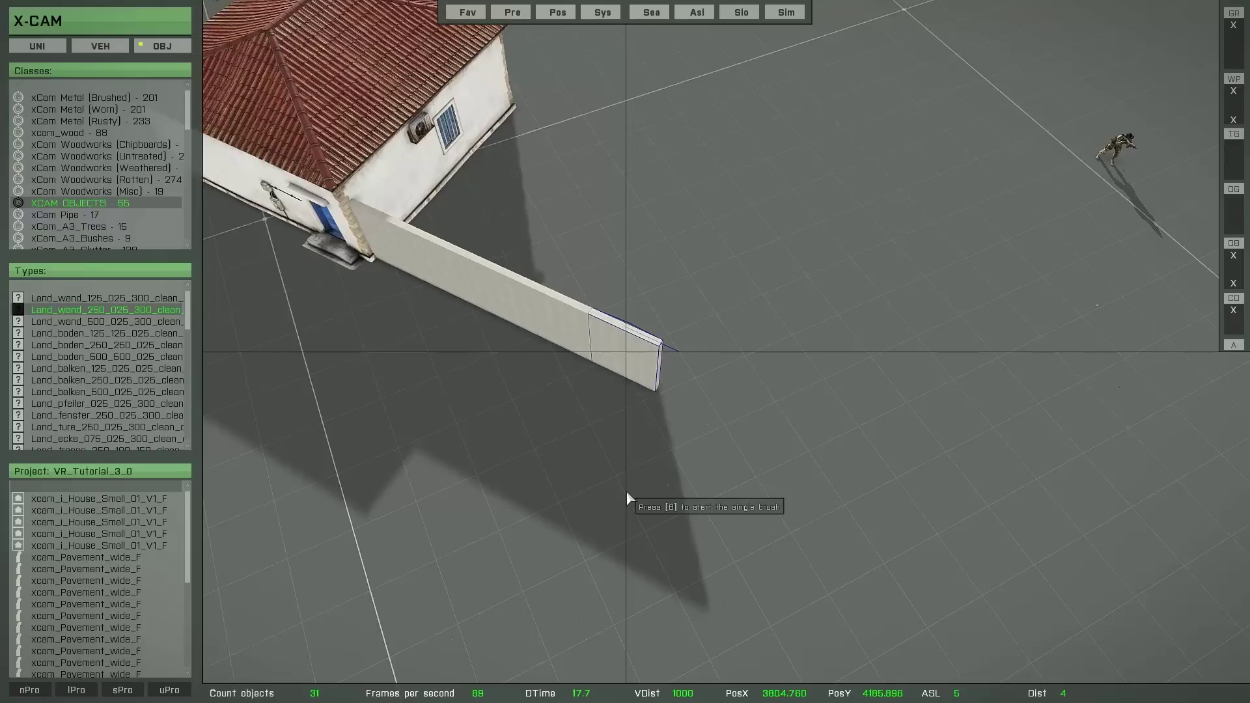
{"action": "key", "text": "Left"}
{"action": "key", "text": "Left"}
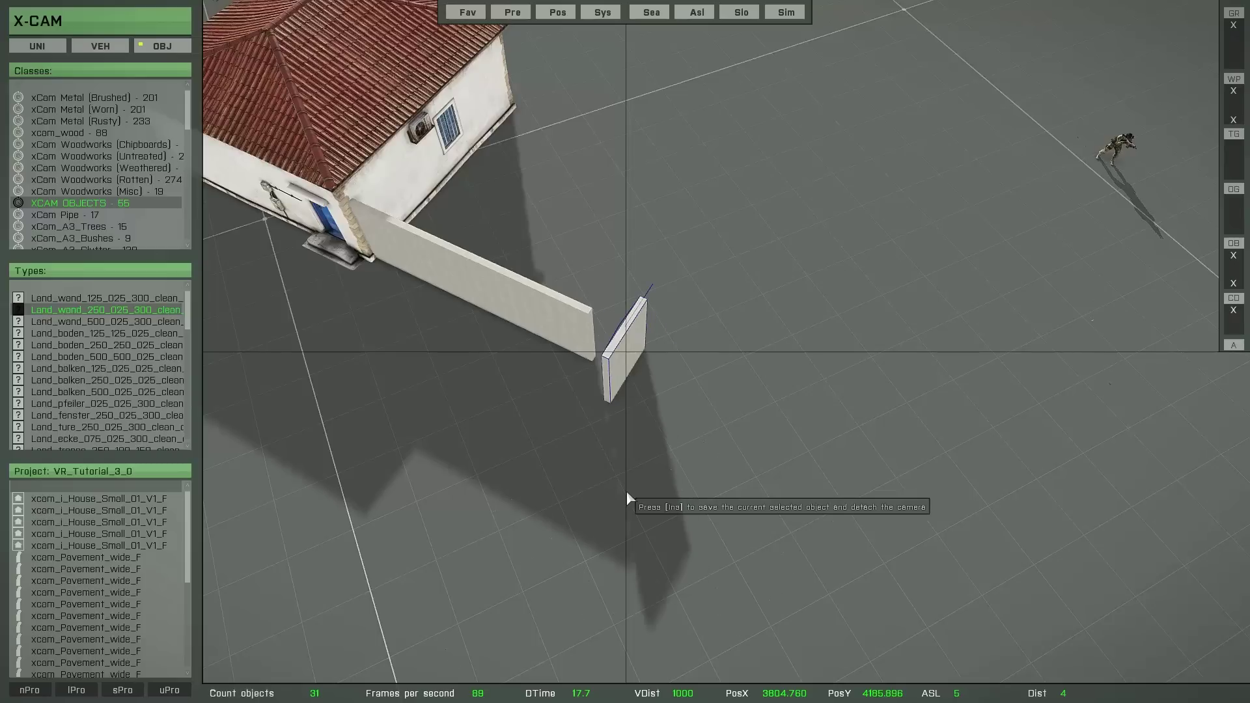